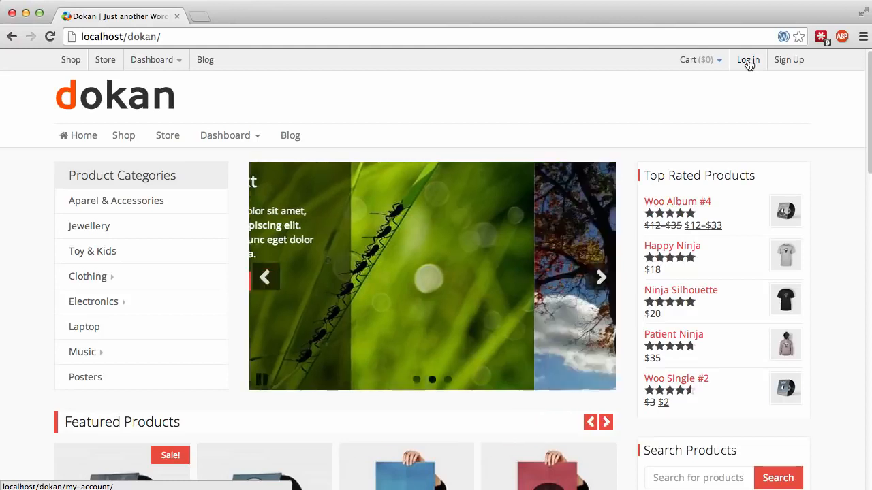
Step: Open the account login page and switch the registration form to the seller account type
{"action": "left_click", "coordinate": [748, 61]}
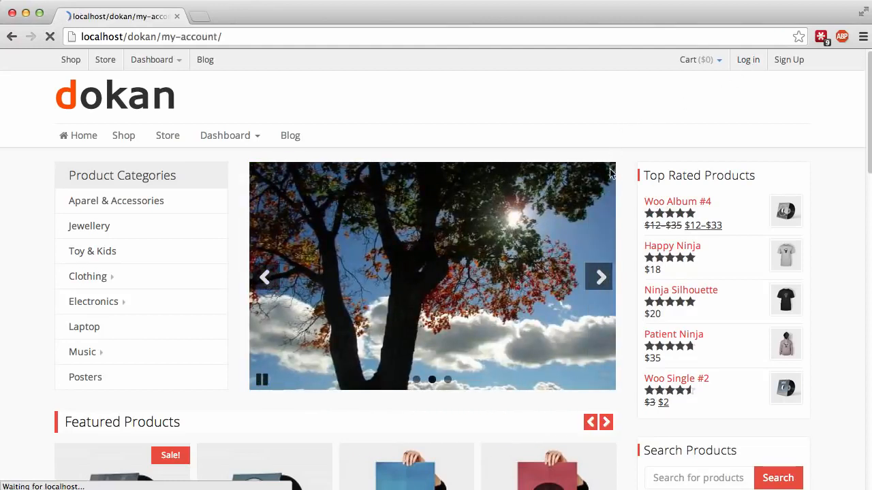
{"action": "scroll", "coordinate": [414, 237], "scroll_direction": "down", "scroll_amount": 3}
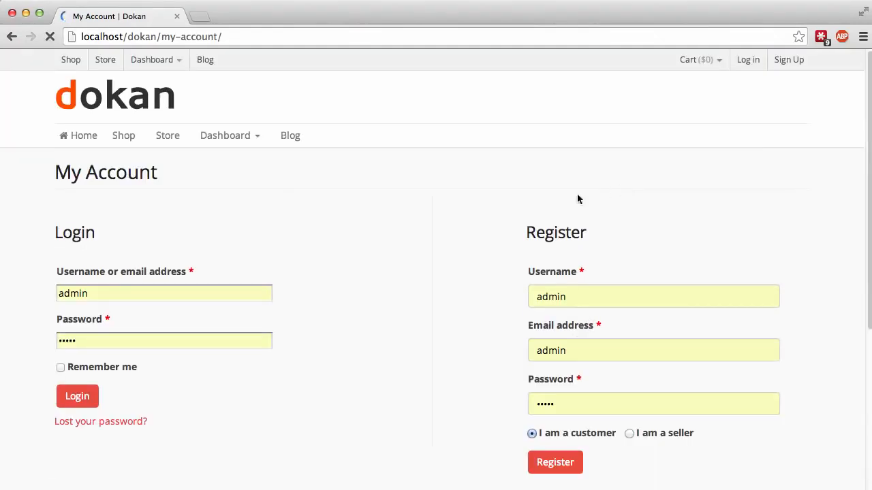
{"action": "scroll", "coordinate": [413, 237], "scroll_direction": "down", "scroll_amount": 3}
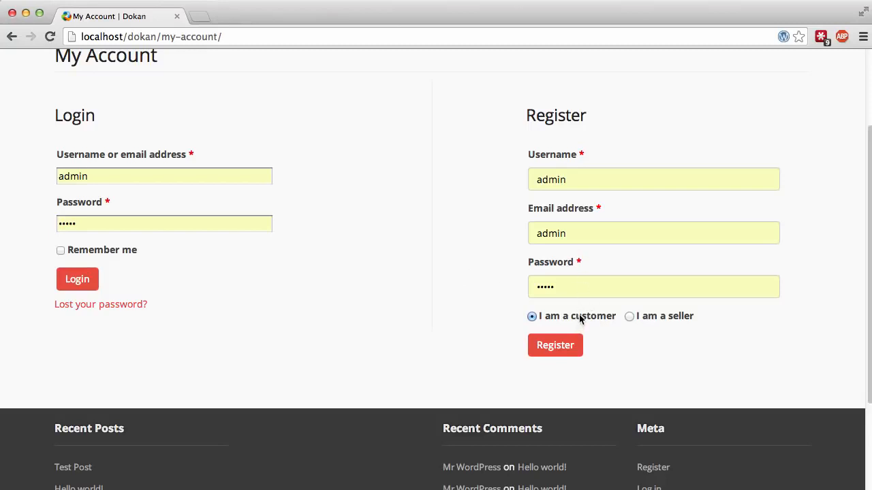
{"action": "left_click", "coordinate": [656, 317]}
{"action": "scroll", "coordinate": [654, 318], "scroll_direction": "down", "scroll_amount": 3}
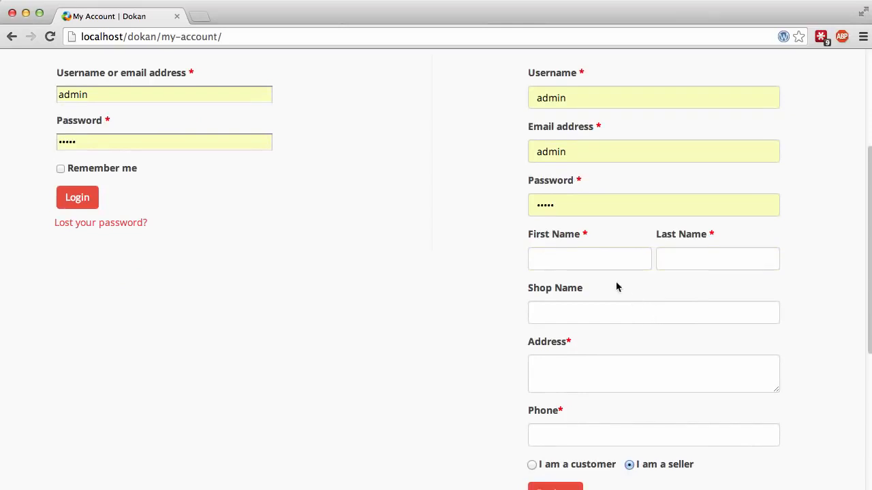
Step: Go through the seller registration fields for first name, last name, shop name, address and phone
{"action": "left_click", "coordinate": [606, 263]}
{"action": "left_click", "coordinate": [668, 267]}
{"action": "left_click", "coordinate": [637, 322]}
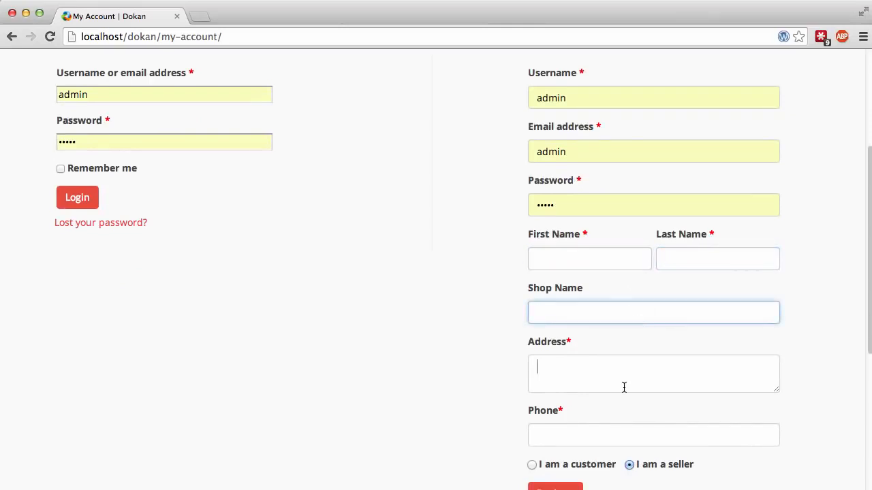
{"action": "left_click", "coordinate": [623, 385]}
{"action": "left_click", "coordinate": [558, 428]}
{"action": "scroll", "coordinate": [540, 392], "scroll_direction": "up", "scroll_amount": 3}
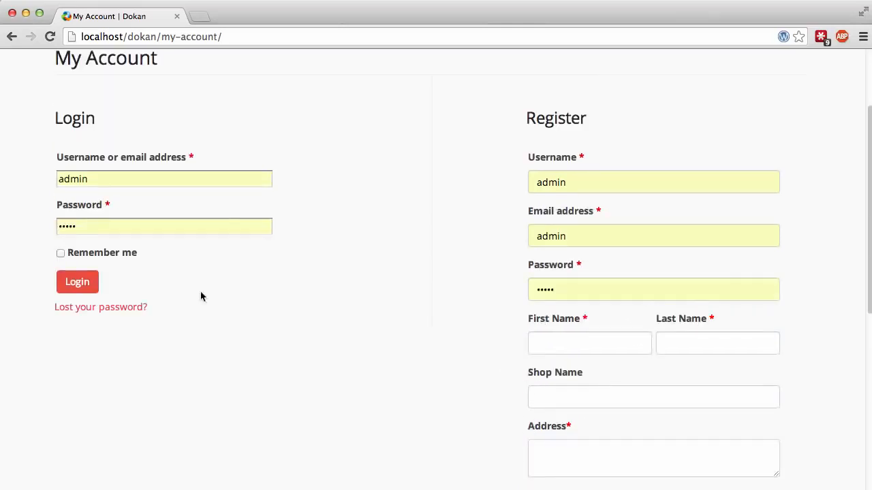
Step: Log in with the prefilled credentials and Remember me enabled, and open the seller dashboard
{"action": "left_click", "coordinate": [60, 253]}
{"action": "left_click", "coordinate": [77, 282]}
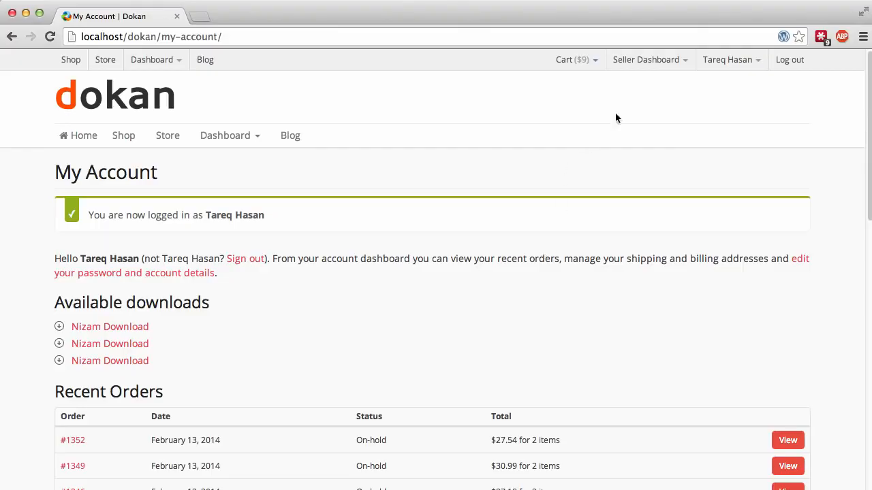
{"action": "left_click", "coordinate": [648, 61]}
{"action": "left_click", "coordinate": [644, 89]}
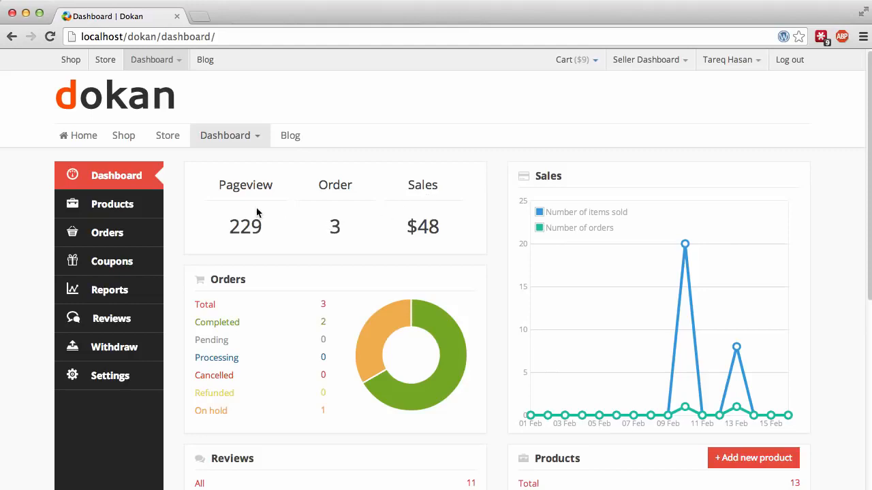
Step: Review the dashboard's page view, order and sales figures, the sales graph, and the reviews and products summaries
{"action": "scroll", "coordinate": [257, 213], "scroll_direction": "down", "scroll_amount": 1}
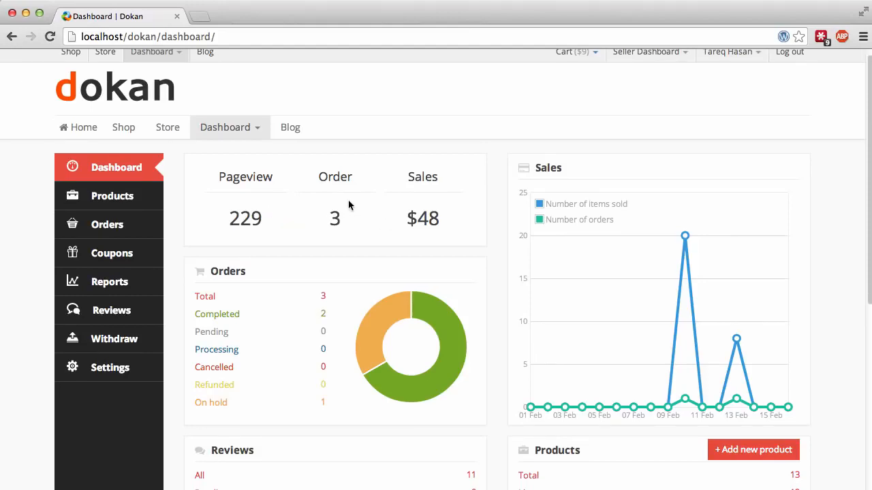
{"action": "scroll", "coordinate": [316, 228], "scroll_direction": "down", "scroll_amount": 2}
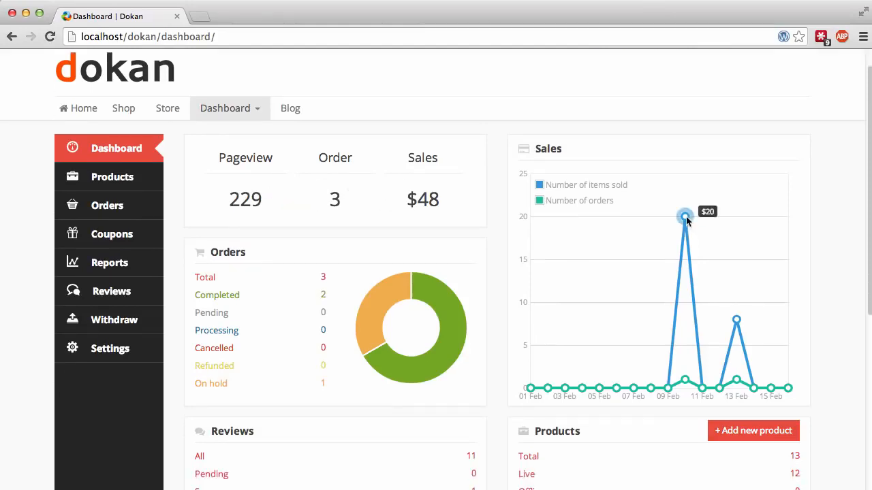
{"action": "mouse_move", "coordinate": [737, 320]}
{"action": "scroll", "coordinate": [313, 280], "scroll_direction": "down", "scroll_amount": 12}
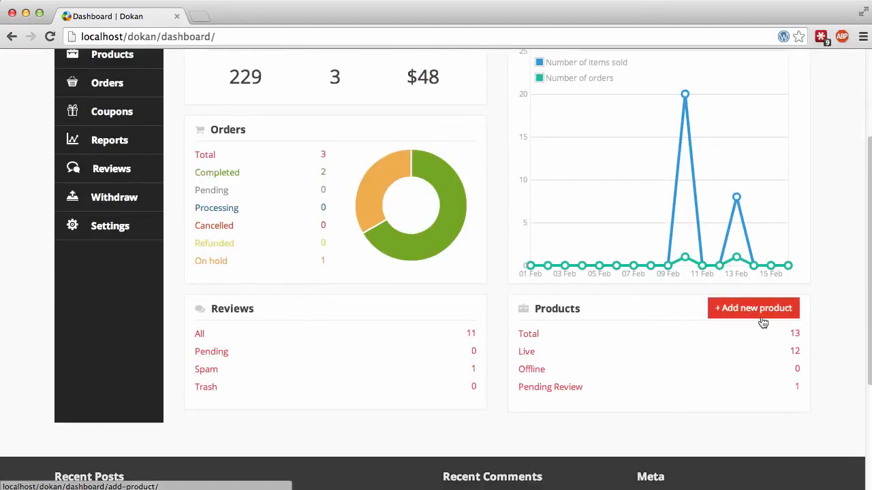
Step: Go to the seller's product list and open the Xiaomi Mi3 product for editing
{"action": "scroll", "coordinate": [716, 351], "scroll_direction": "up", "scroll_amount": 5}
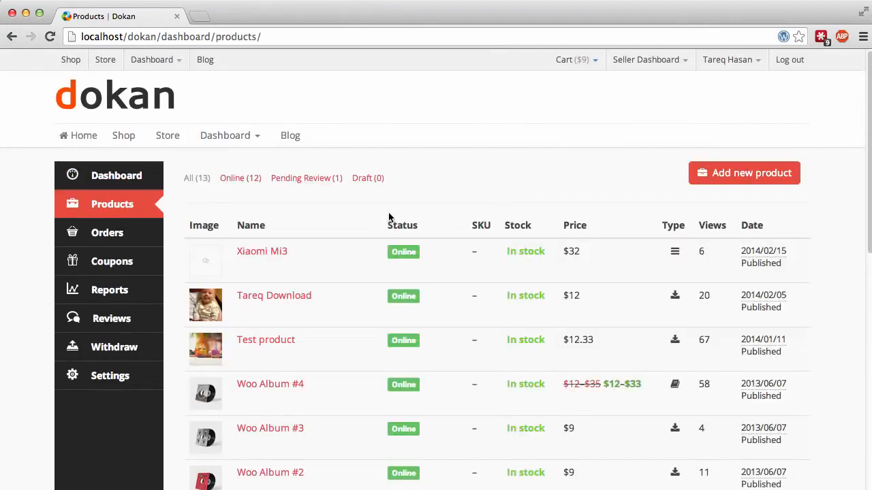
{"action": "scroll", "coordinate": [392, 217], "scroll_direction": "down", "scroll_amount": 1}
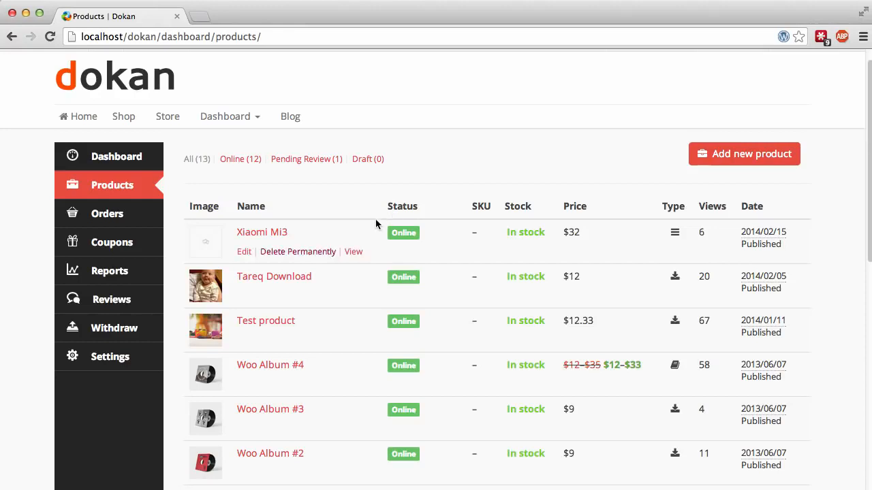
{"action": "scroll", "coordinate": [533, 199], "scroll_direction": "down", "scroll_amount": 1}
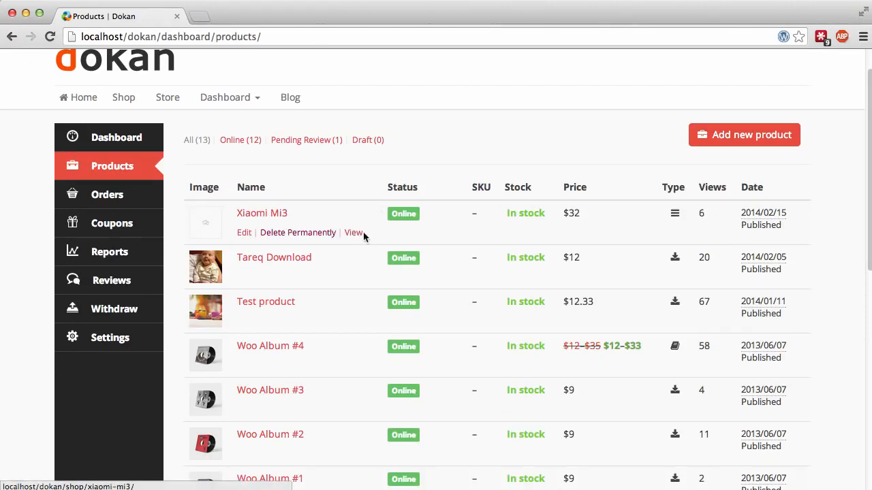
{"action": "left_click", "coordinate": [272, 214]}
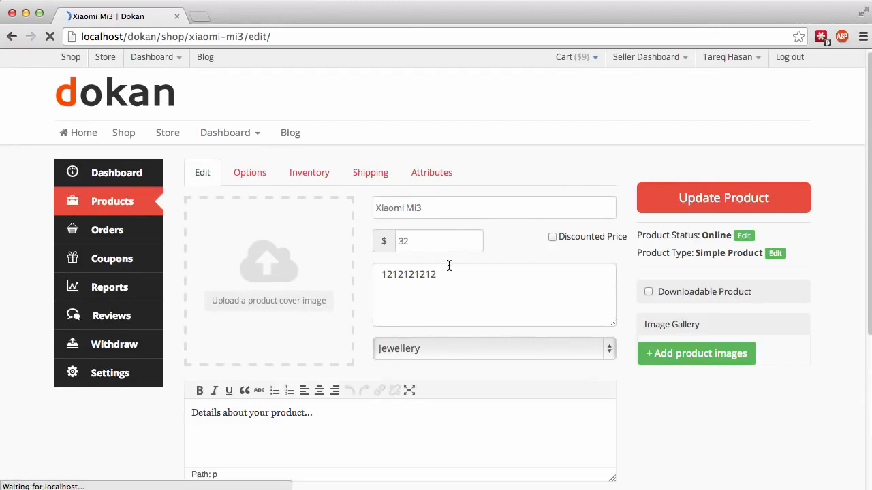
Step: Enable a discounted price for the Xiaomi Mi3 and schedule it to start on 2014-02-11
{"action": "left_click_drag", "start_coordinate": [414, 191], "coordinate": [373, 191]}
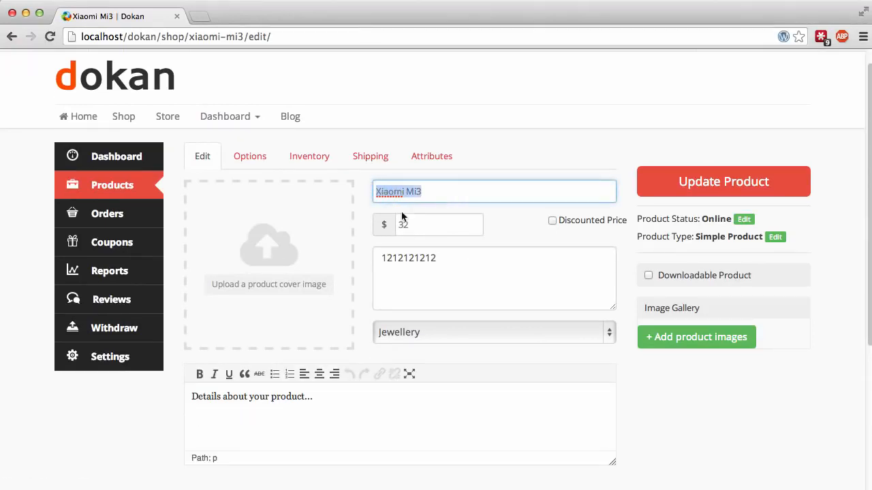
{"action": "left_click", "coordinate": [436, 228]}
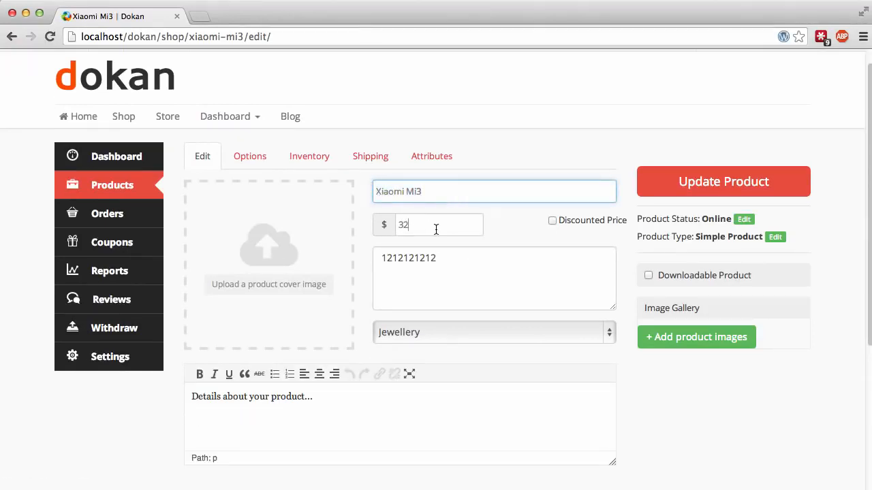
{"action": "left_click", "coordinate": [566, 224]}
{"action": "left_click", "coordinate": [441, 262]}
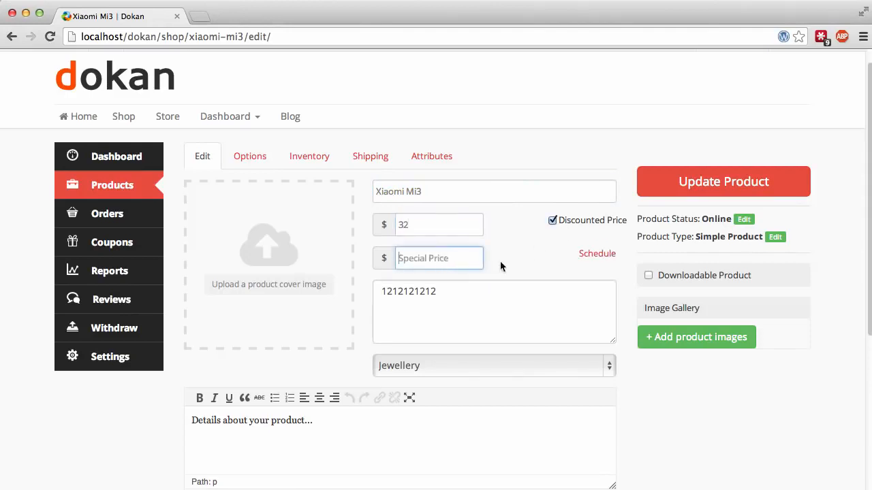
{"action": "left_click", "coordinate": [595, 254]}
{"action": "left_click", "coordinate": [452, 294]}
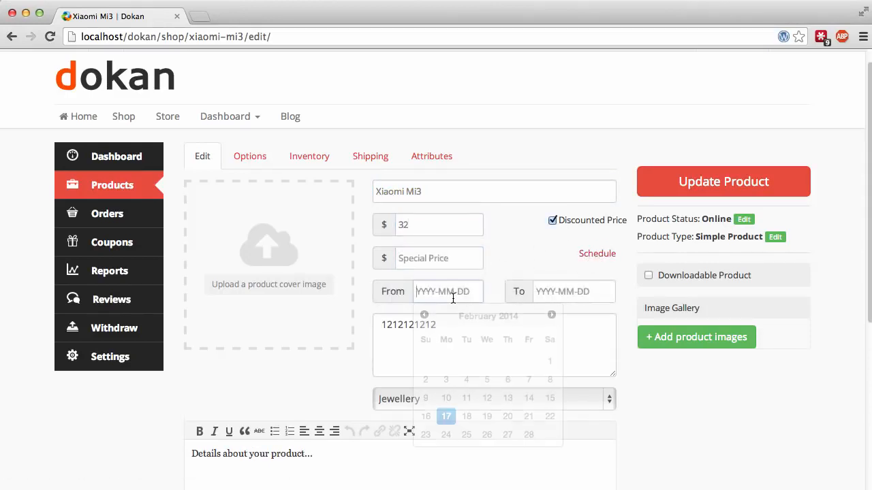
{"action": "left_click", "coordinate": [467, 399]}
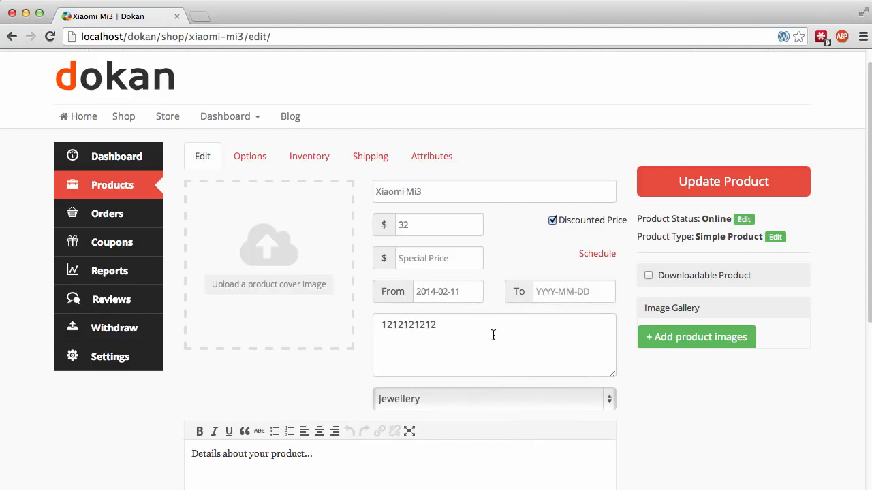
Step: Replace the product's short description with "dfsdfdsfsfs" and set its category to Men
{"action": "left_click_drag", "start_coordinate": [493, 336], "coordinate": [374, 322]}
{"action": "type", "text": "dfsdfdsfsfs"}
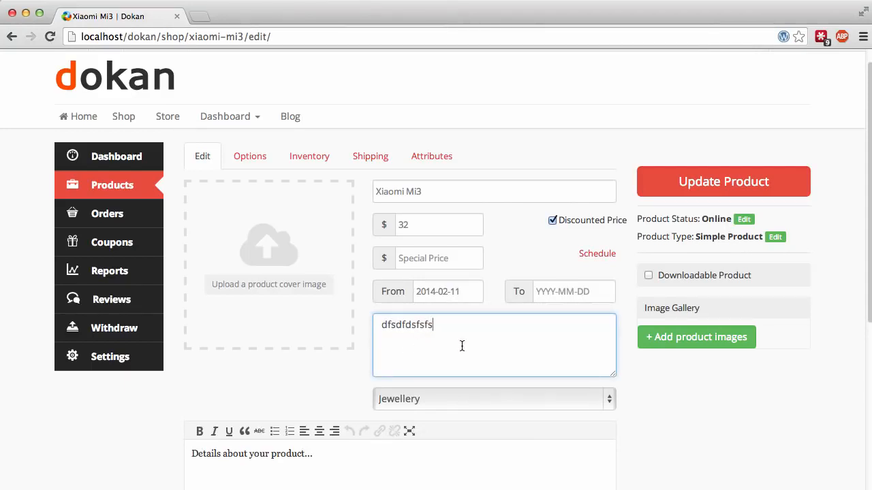
{"action": "scroll", "coordinate": [538, 354], "scroll_direction": "down", "scroll_amount": 1}
{"action": "left_click", "coordinate": [441, 361]}
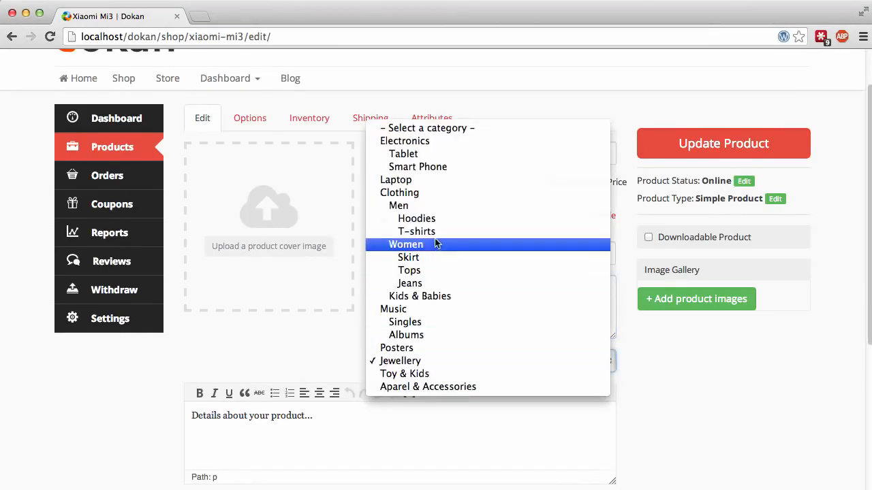
{"action": "left_click", "coordinate": [439, 206]}
Step: Set the WP User Frontend PRO feature list image from the media library as the product cover image
{"action": "left_click", "coordinate": [265, 249]}
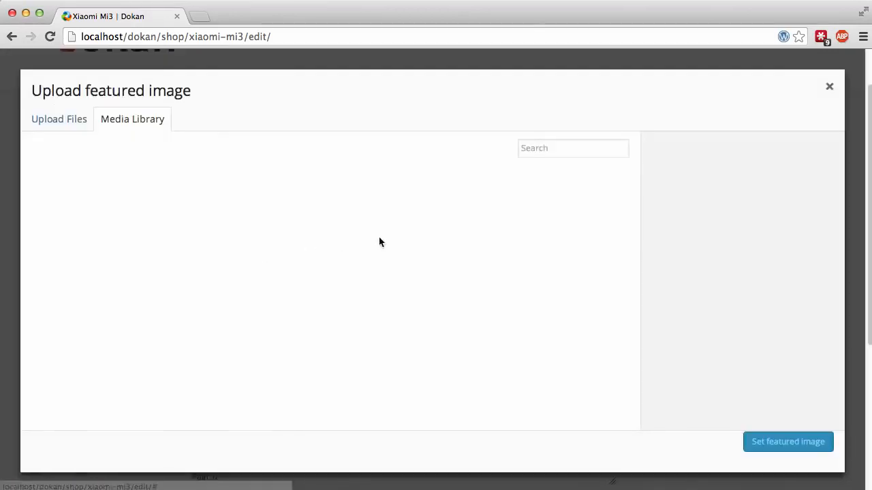
{"action": "left_click", "coordinate": [342, 253]}
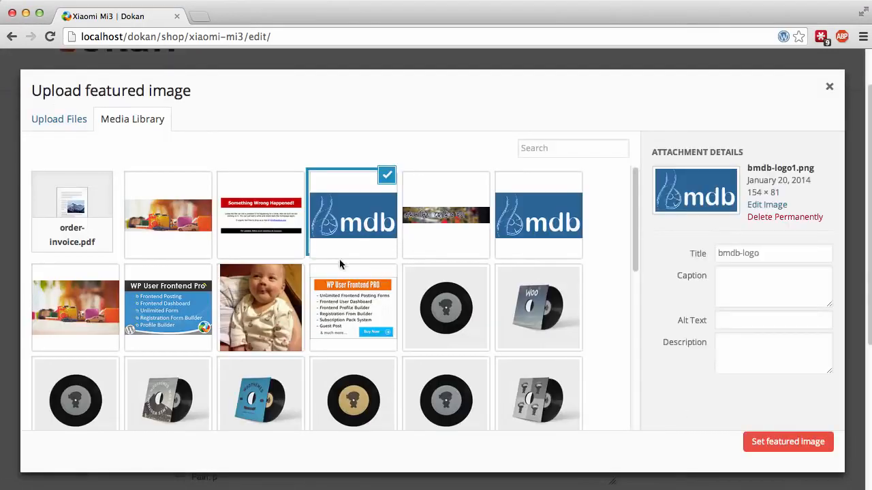
{"action": "left_click", "coordinate": [336, 313]}
{"action": "left_click", "coordinate": [789, 443]}
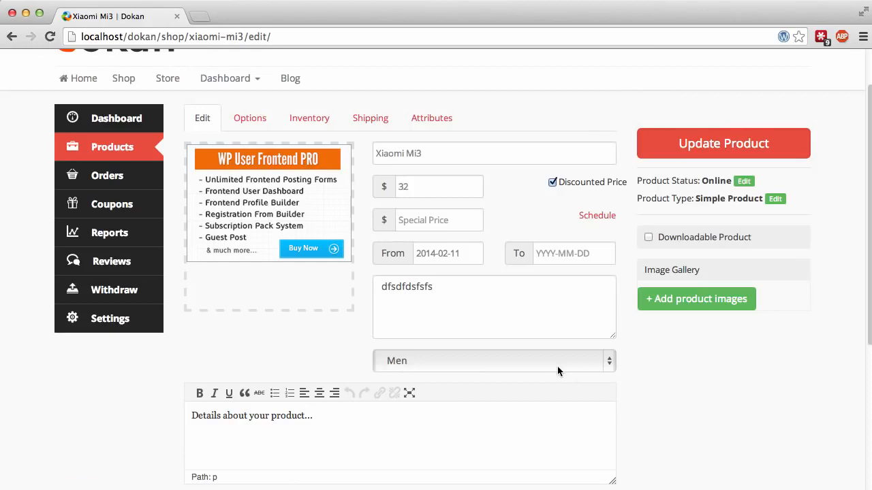
{"action": "left_click_drag", "start_coordinate": [442, 436], "coordinate": [150, 403]}
{"action": "left_click", "coordinate": [736, 418]}
{"action": "scroll", "coordinate": [735, 417], "scroll_direction": "down", "scroll_amount": 2}
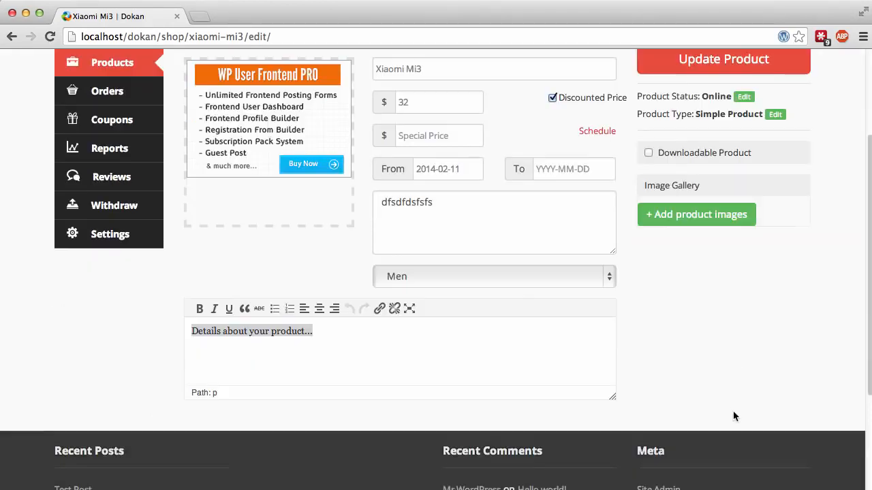
Step: Make the product downloadable and insert order-invoice.pdf from the media library as its file URL
{"action": "scroll", "coordinate": [725, 403], "scroll_direction": "up", "scroll_amount": 2}
{"action": "left_click", "coordinate": [726, 242]}
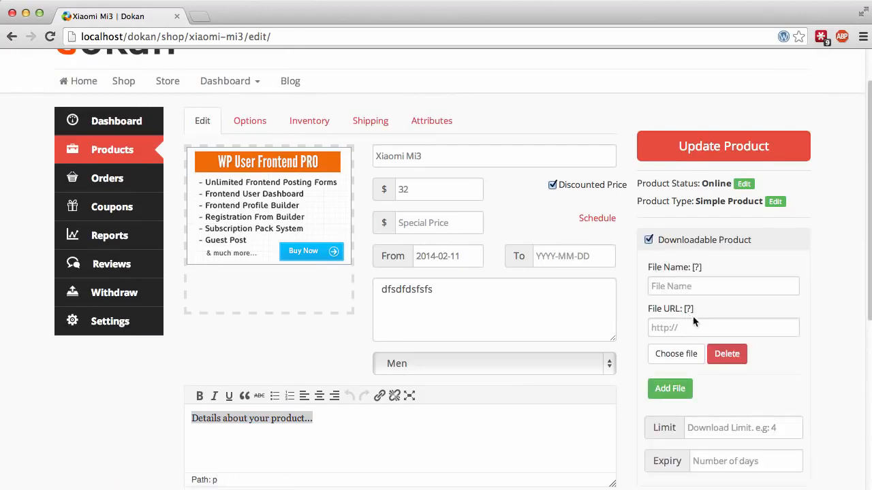
{"action": "left_click", "coordinate": [676, 354]}
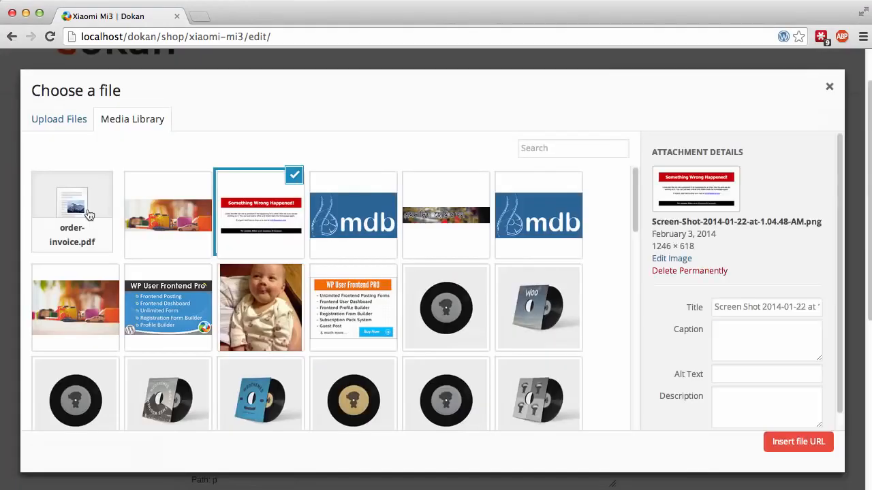
{"action": "left_click", "coordinate": [72, 198]}
{"action": "left_click", "coordinate": [818, 441]}
Step: Add the mdb logo, the baby photo and the WP User Frontend PRO image to the product's image gallery
{"action": "scroll", "coordinate": [822, 433], "scroll_direction": "down", "scroll_amount": 5}
{"action": "left_click", "coordinate": [697, 347]}
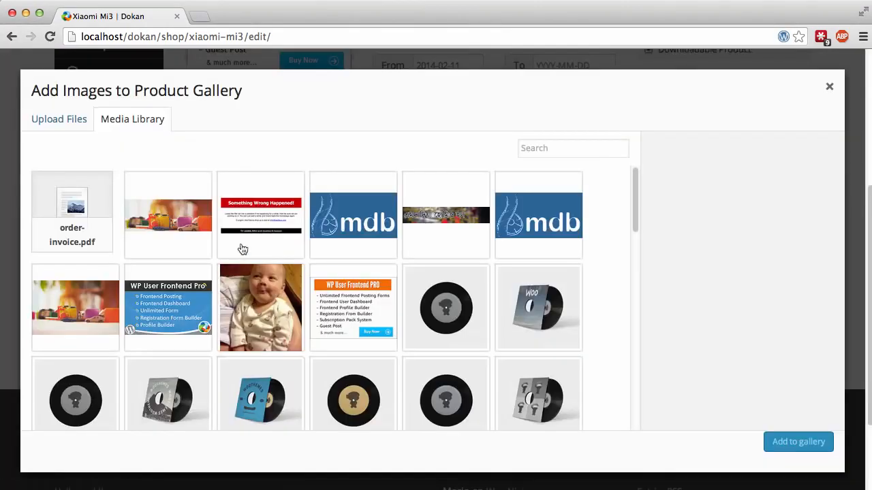
{"action": "left_click", "coordinate": [351, 229]}
{"action": "left_click", "coordinate": [261, 308]}
{"action": "left_click", "coordinate": [354, 308]}
{"action": "left_click", "coordinate": [798, 441]}
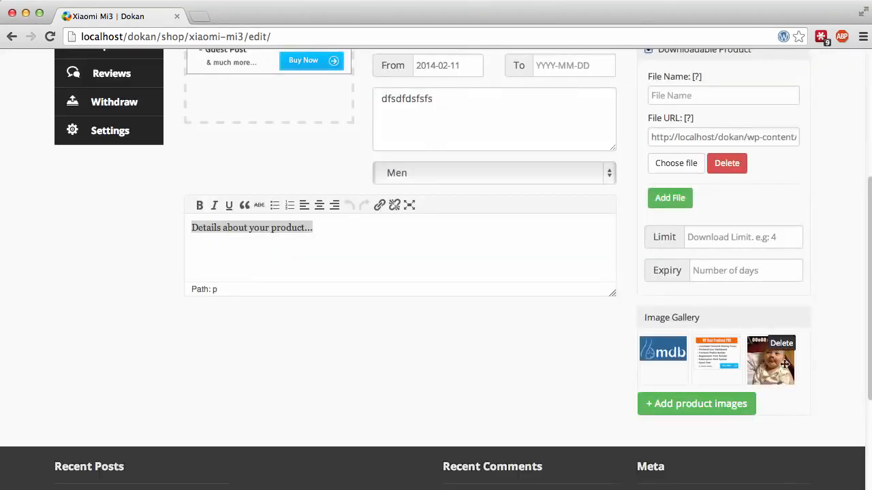
Step: Look through the product's options, inventory, shipping and attributes settings, including the available shipping classes
{"action": "scroll", "coordinate": [812, 346], "scroll_direction": "up", "scroll_amount": 6}
{"action": "left_click", "coordinate": [259, 175]}
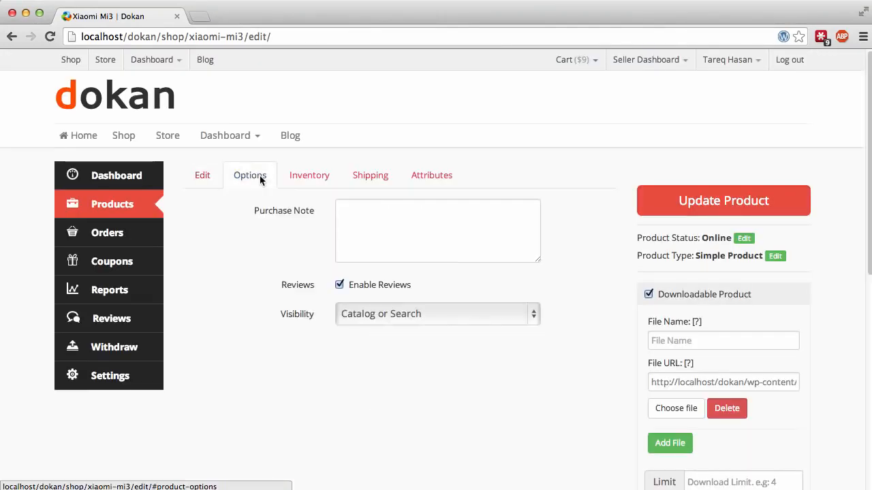
{"action": "left_click", "coordinate": [331, 175]}
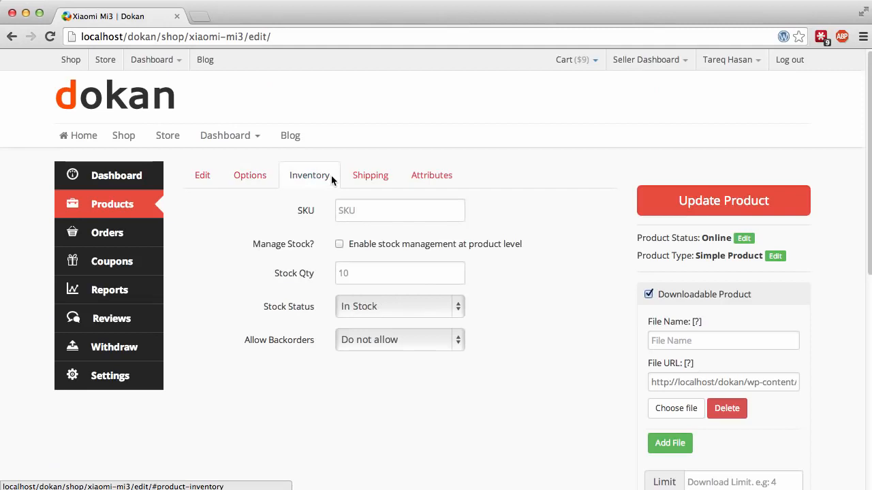
{"action": "left_click", "coordinate": [372, 178]}
{"action": "left_click", "coordinate": [373, 278]}
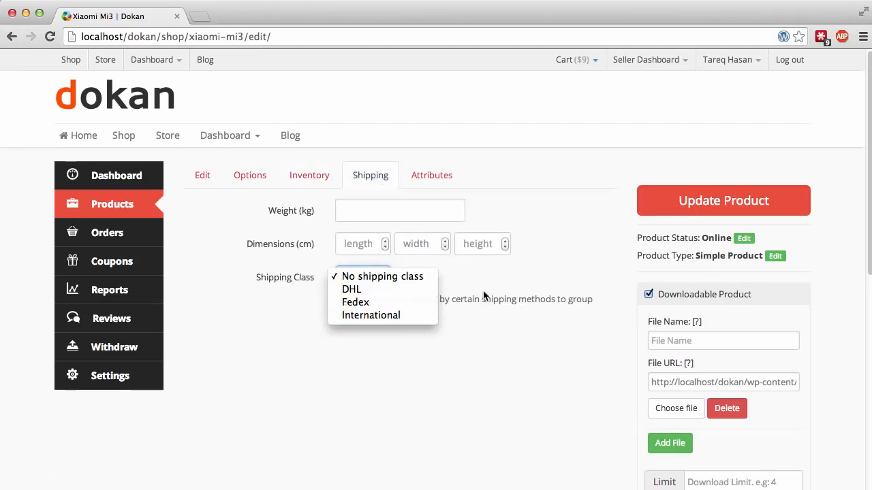
{"action": "left_click", "coordinate": [507, 289]}
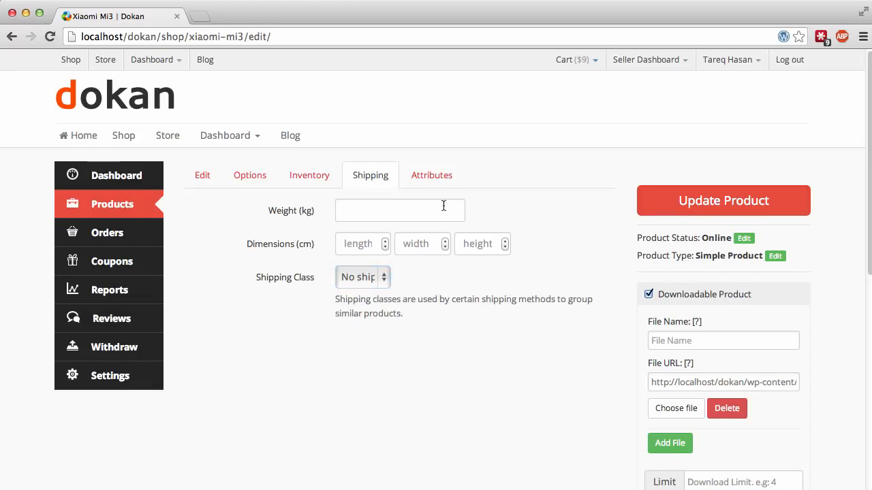
{"action": "left_click", "coordinate": [432, 180]}
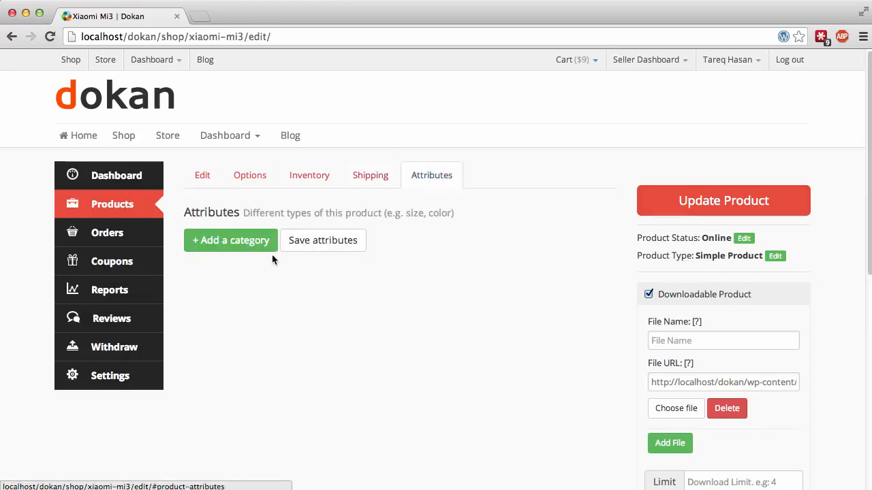
Step: Start a new attribute category for the product and change the product type to Variable Product
{"action": "left_click", "coordinate": [218, 247]}
{"action": "left_click", "coordinate": [389, 281]}
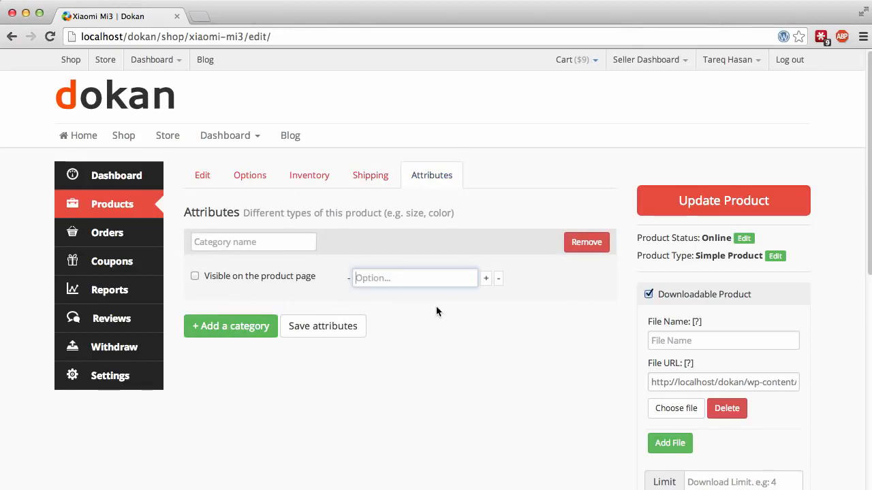
{"action": "left_click", "coordinate": [774, 257]}
{"action": "left_click", "coordinate": [695, 274]}
{"action": "left_click", "coordinate": [688, 285]}
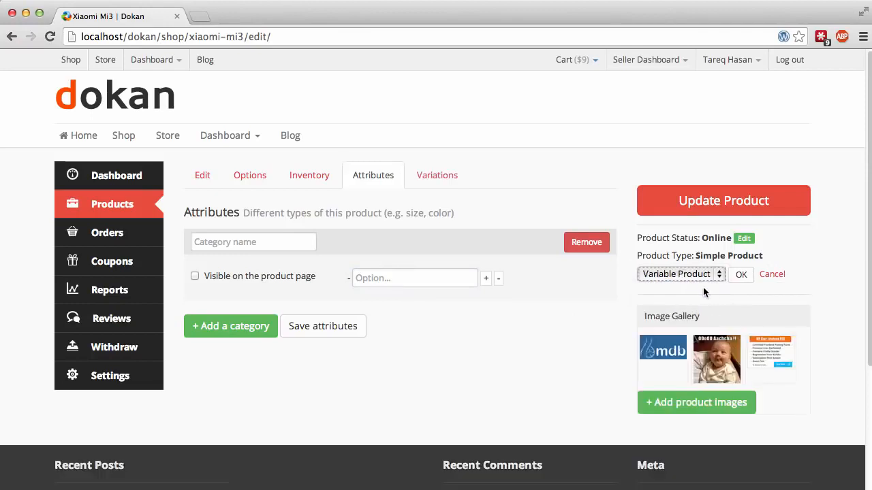
{"action": "left_click", "coordinate": [741, 275]}
Step: Add an attribute category with three blank option rows to the variable product and update the product
{"action": "left_click", "coordinate": [423, 176]}
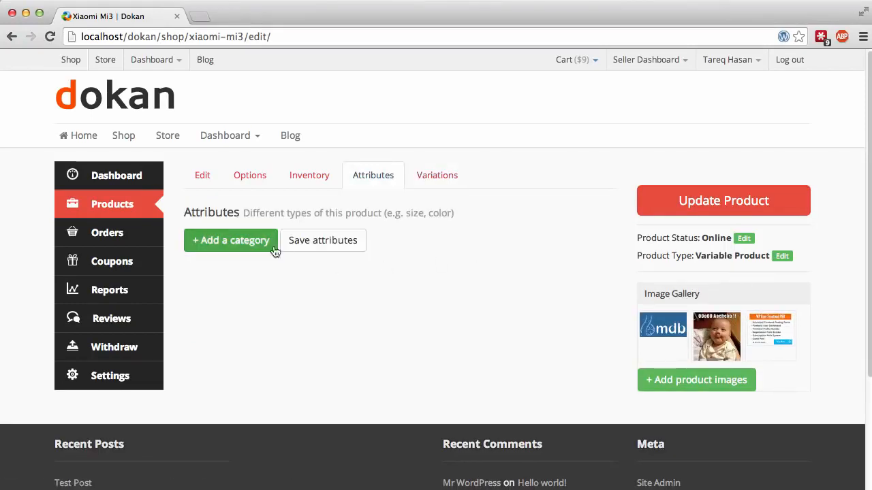
{"action": "left_click", "coordinate": [234, 240]}
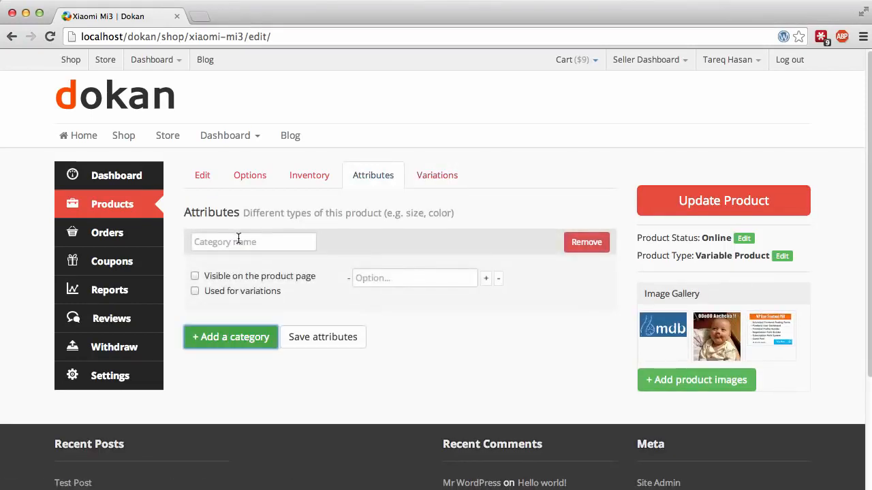
{"action": "left_click", "coordinate": [485, 278]}
{"action": "left_click", "coordinate": [486, 278]}
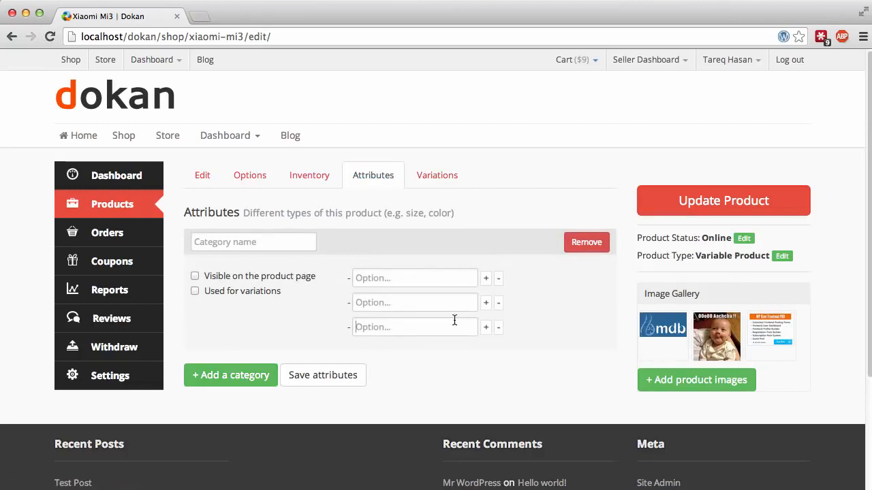
{"action": "left_click", "coordinate": [434, 302]}
{"action": "left_click", "coordinate": [668, 202]}
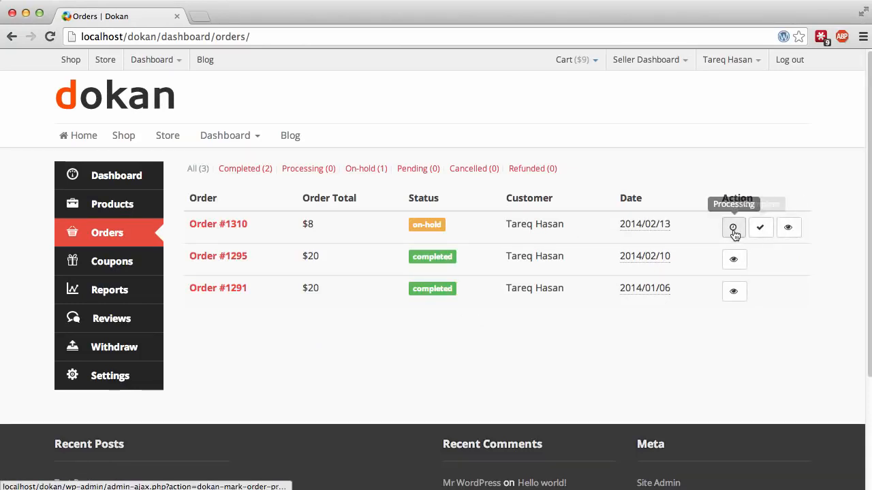
Step: Open the on-hold order and review its items, billing and shipping addresses, and the note type choices
{"action": "left_click", "coordinate": [226, 225]}
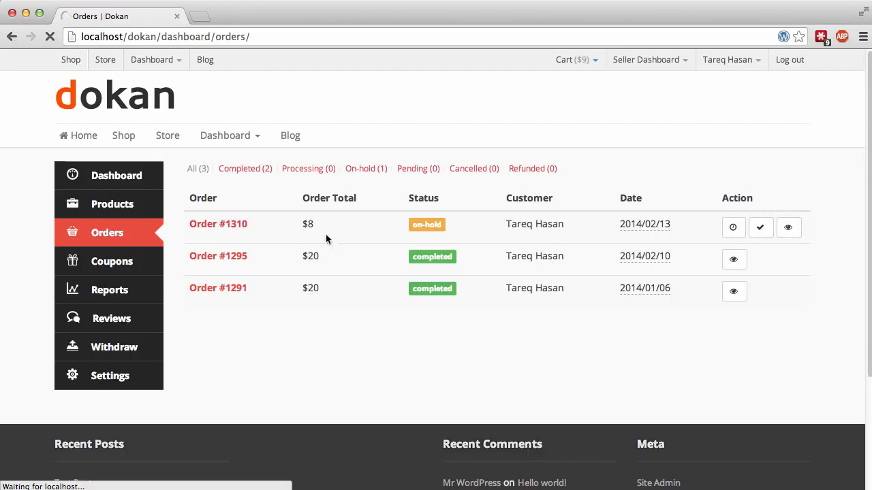
{"action": "scroll", "coordinate": [378, 326], "scroll_direction": "down", "scroll_amount": 1}
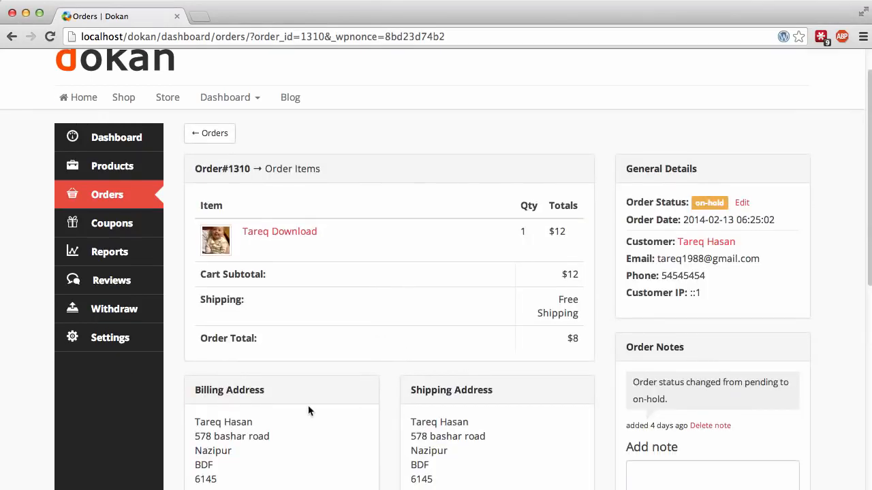
{"action": "scroll", "coordinate": [667, 441], "scroll_direction": "down", "scroll_amount": 3}
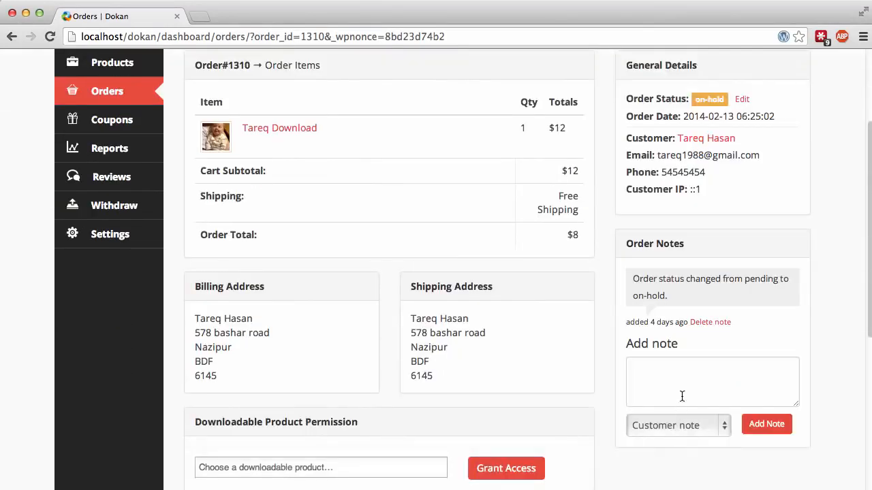
{"action": "left_click", "coordinate": [682, 427]}
{"action": "left_click", "coordinate": [688, 454]}
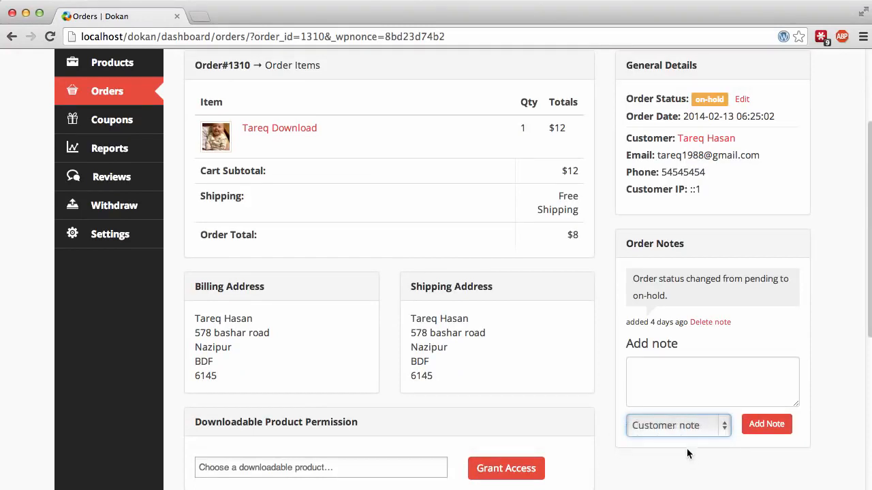
Step: Check the status options available for the on-hold order and cancel the status edit
{"action": "scroll", "coordinate": [658, 395], "scroll_direction": "up", "scroll_amount": 2}
{"action": "left_click", "coordinate": [744, 182]}
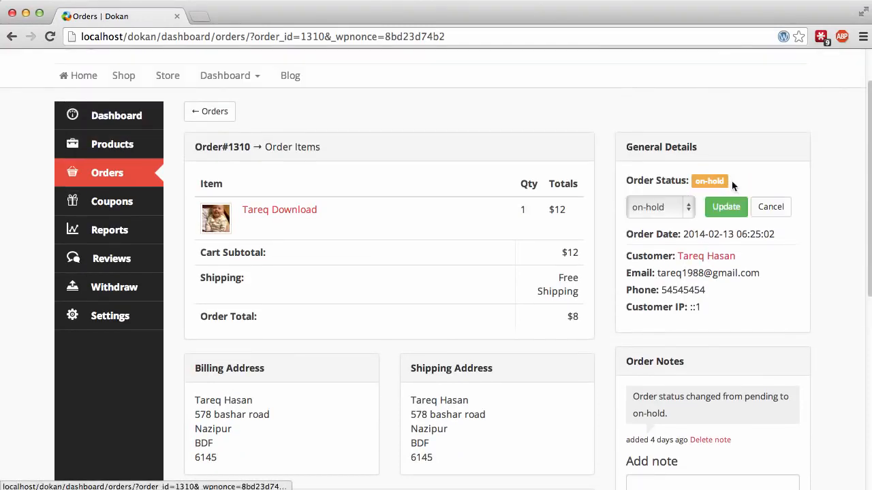
{"action": "left_click", "coordinate": [671, 205]}
{"action": "left_click", "coordinate": [767, 212]}
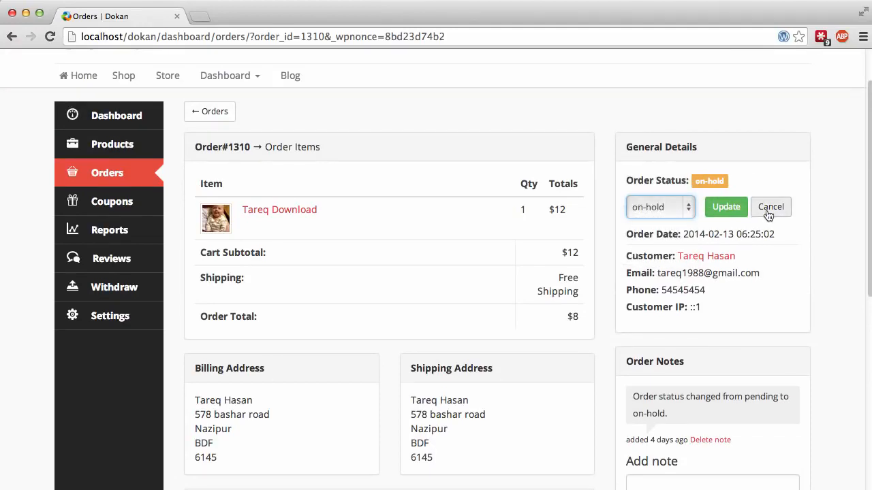
Step: View the coupon list and examine this month's sales figures and chart in the reports overview
{"action": "left_click", "coordinate": [111, 201]}
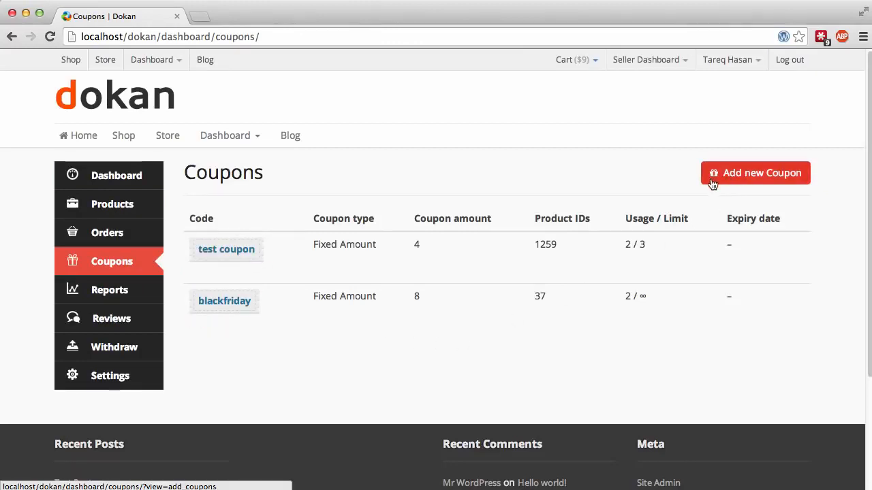
{"action": "left_click", "coordinate": [123, 293]}
{"action": "scroll", "coordinate": [303, 292], "scroll_direction": "down", "scroll_amount": 2}
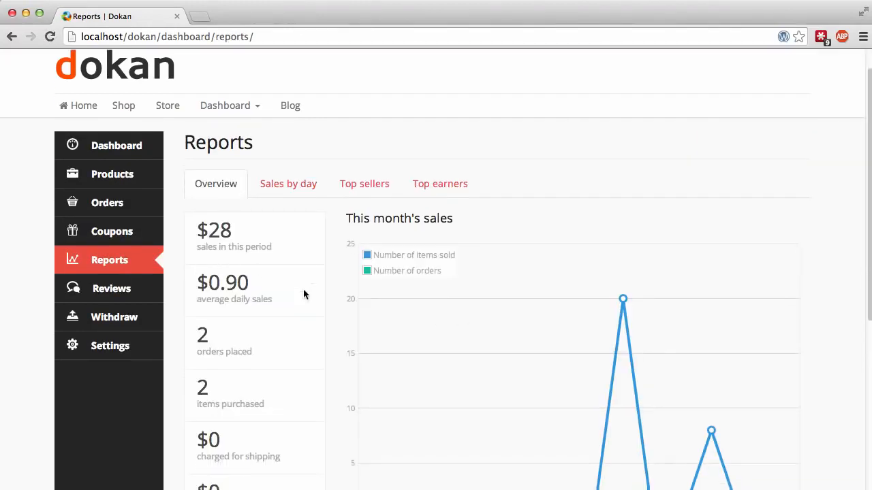
{"action": "scroll", "coordinate": [304, 293], "scroll_direction": "up", "scroll_amount": 2}
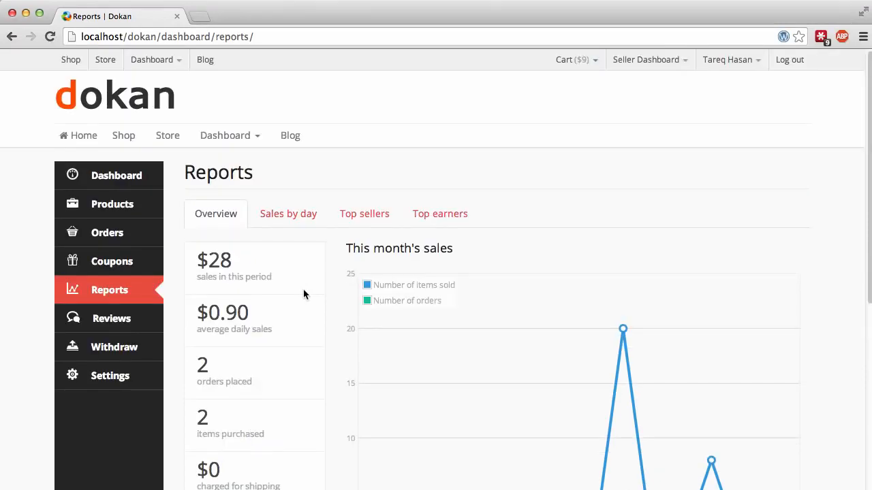
{"action": "scroll", "coordinate": [304, 293], "scroll_direction": "down", "scroll_amount": 5}
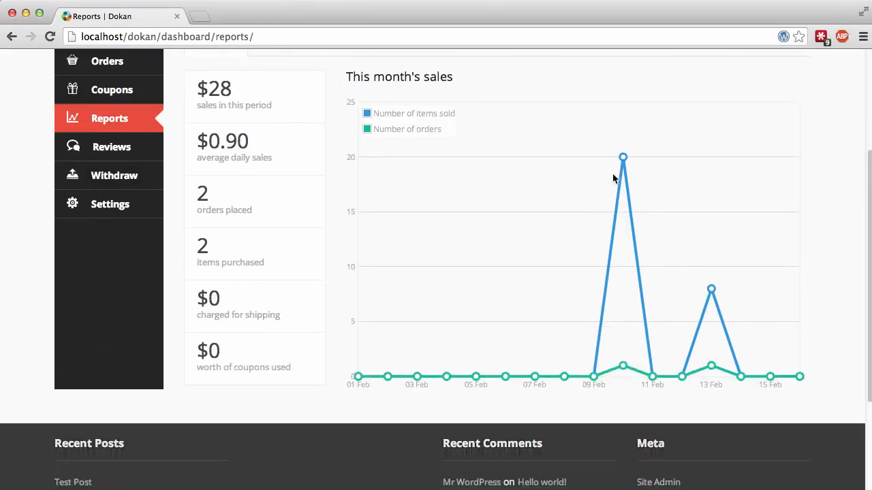
{"action": "scroll", "coordinate": [483, 297], "scroll_direction": "up", "scroll_amount": 5}
{"action": "scroll", "coordinate": [469, 299], "scroll_direction": "down", "scroll_amount": 1}
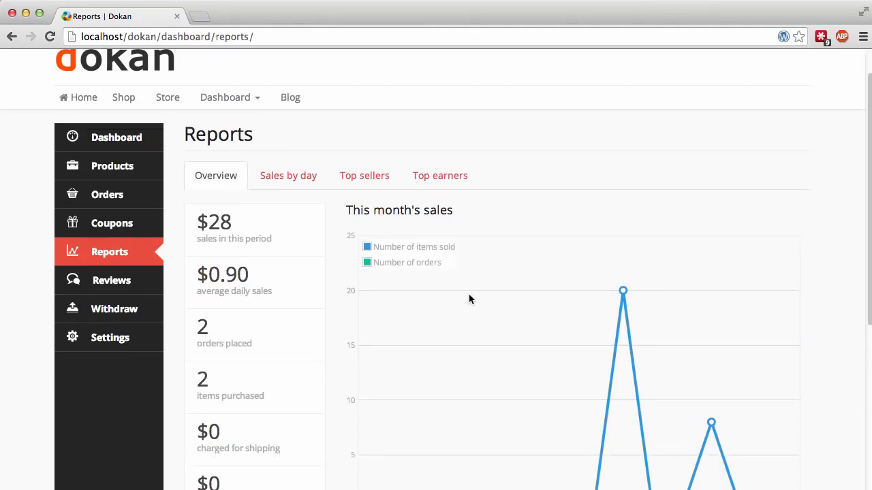
{"action": "scroll", "coordinate": [469, 299], "scroll_direction": "down", "scroll_amount": 2}
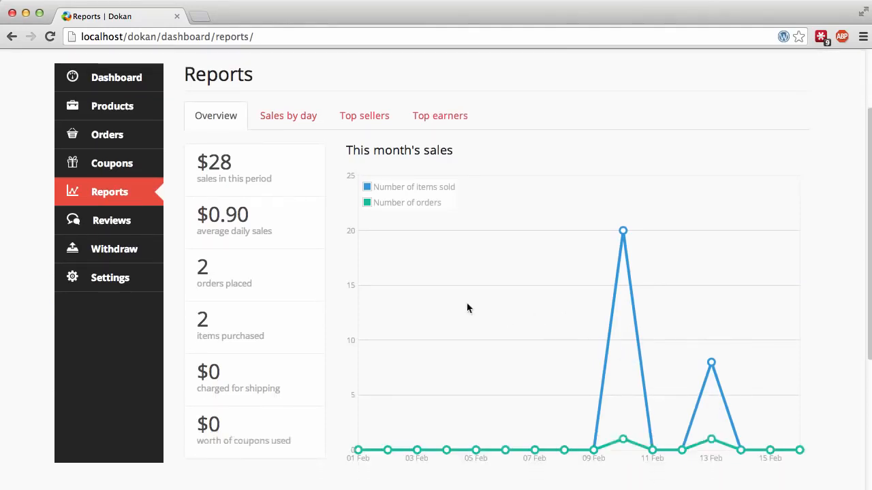
Step: Choose the period 2014-02-14 to 2014-02-28 for the sales by day report
{"action": "left_click", "coordinate": [305, 121]}
{"action": "scroll", "coordinate": [422, 246], "scroll_direction": "down", "scroll_amount": 1}
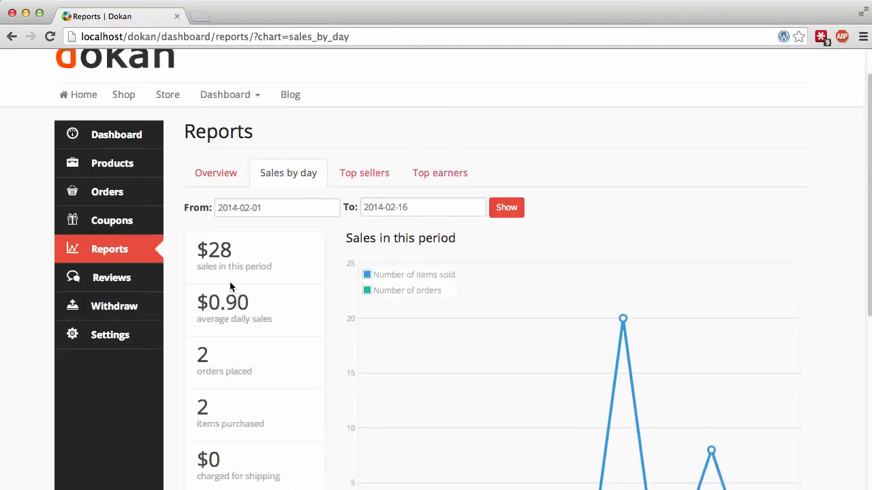
{"action": "scroll", "coordinate": [374, 261], "scroll_direction": "down", "scroll_amount": 1}
{"action": "left_click", "coordinate": [300, 210]}
{"action": "left_click", "coordinate": [332, 311]}
{"action": "left_click", "coordinate": [416, 205]}
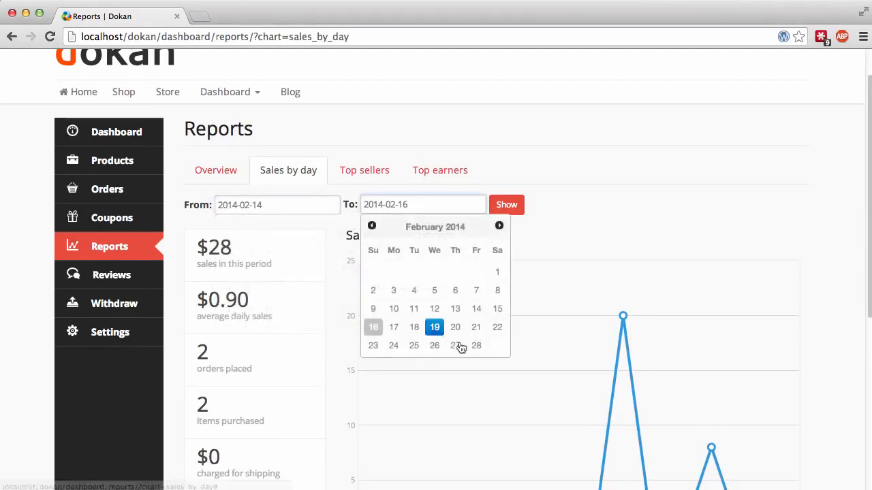
{"action": "left_click", "coordinate": [473, 346]}
Step: Choose the dates 2014-02-12 and 2014-02-06 as the top sellers report's period and open the top earners report
{"action": "left_click", "coordinate": [342, 171]}
{"action": "scroll", "coordinate": [342, 173], "scroll_direction": "down", "scroll_amount": 1}
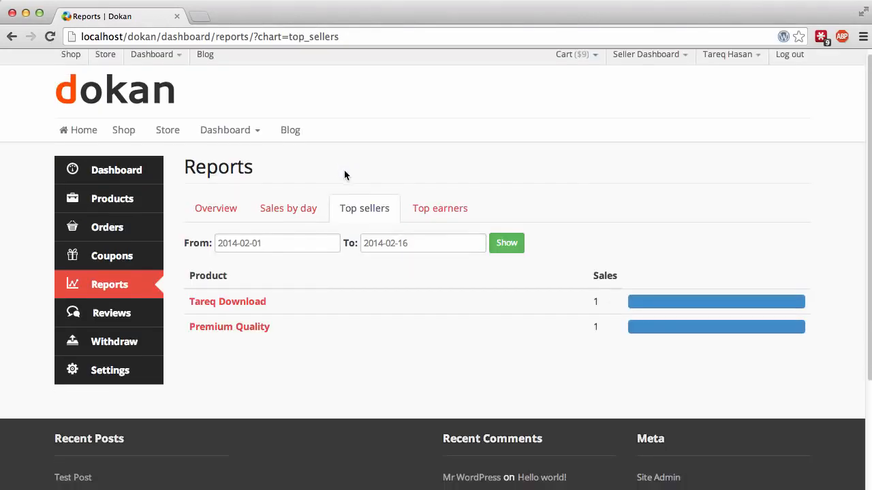
{"action": "left_click", "coordinate": [281, 246]}
{"action": "left_click", "coordinate": [288, 347]}
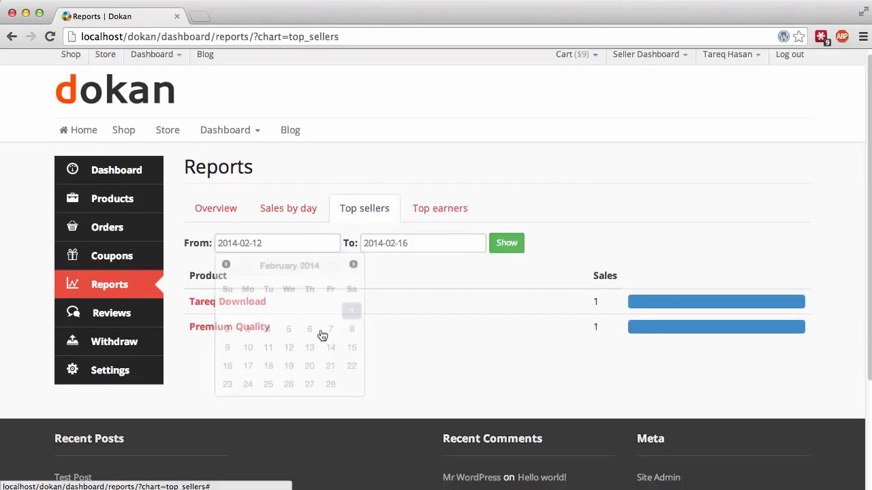
{"action": "left_click", "coordinate": [435, 248]}
{"action": "left_click", "coordinate": [451, 337]}
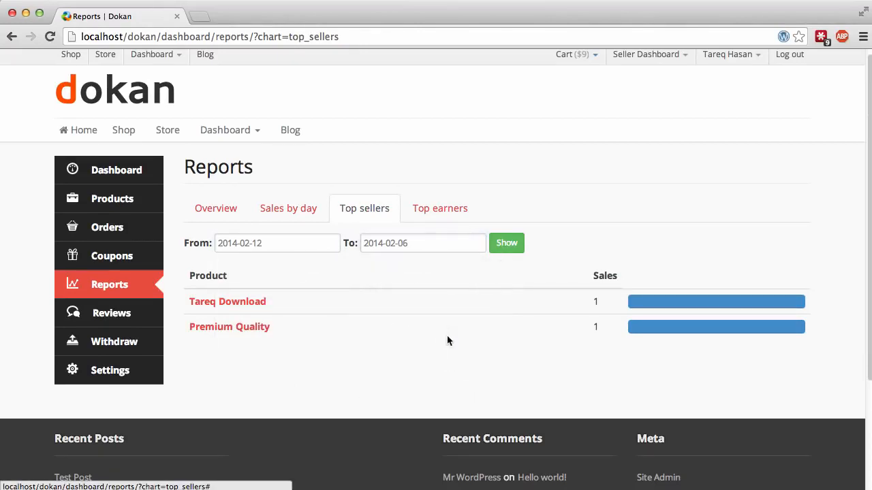
{"action": "left_click", "coordinate": [439, 211]}
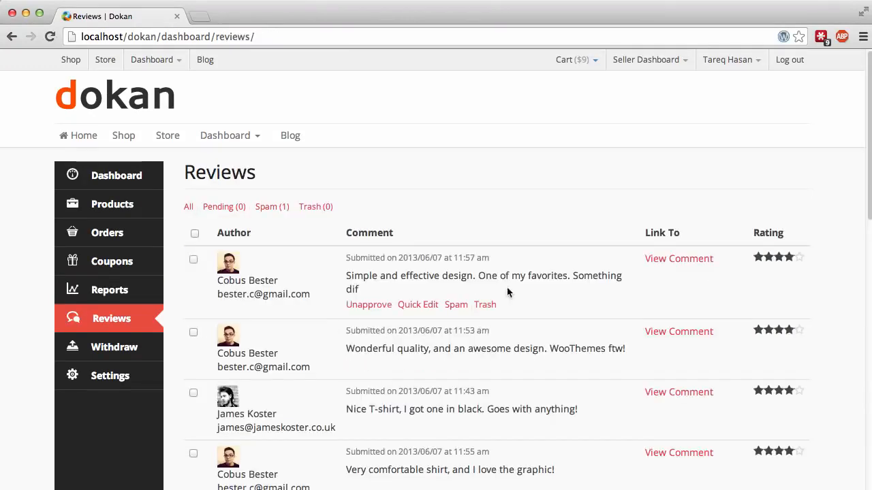
Step: Look through the product reviews and check the quick edit form of the first review
{"action": "scroll", "coordinate": [510, 238], "scroll_direction": "down", "scroll_amount": 3}
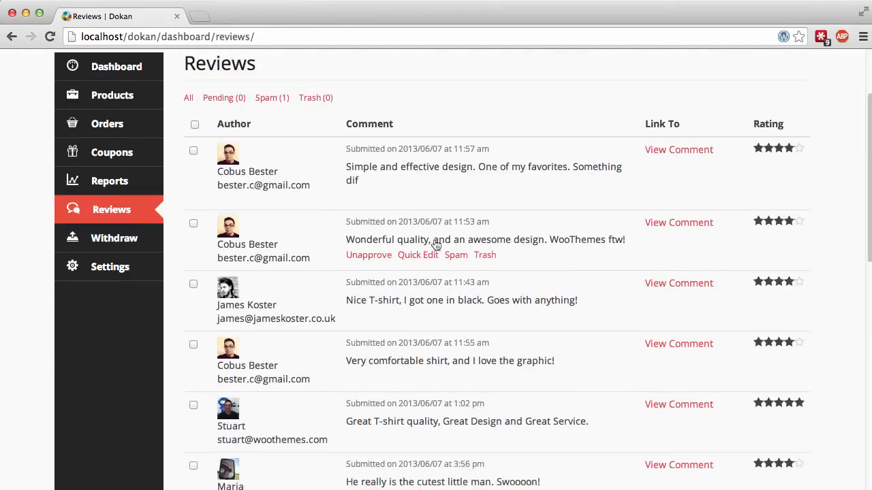
{"action": "left_click", "coordinate": [411, 196]}
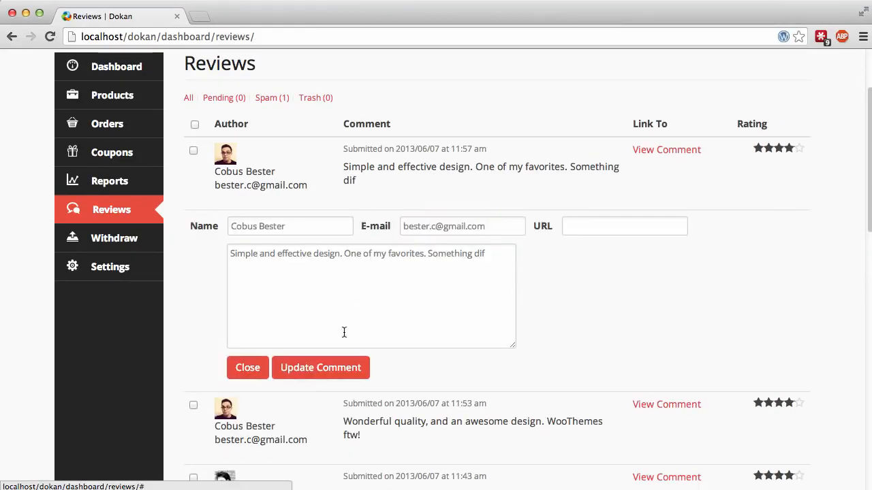
{"action": "left_click", "coordinate": [245, 366]}
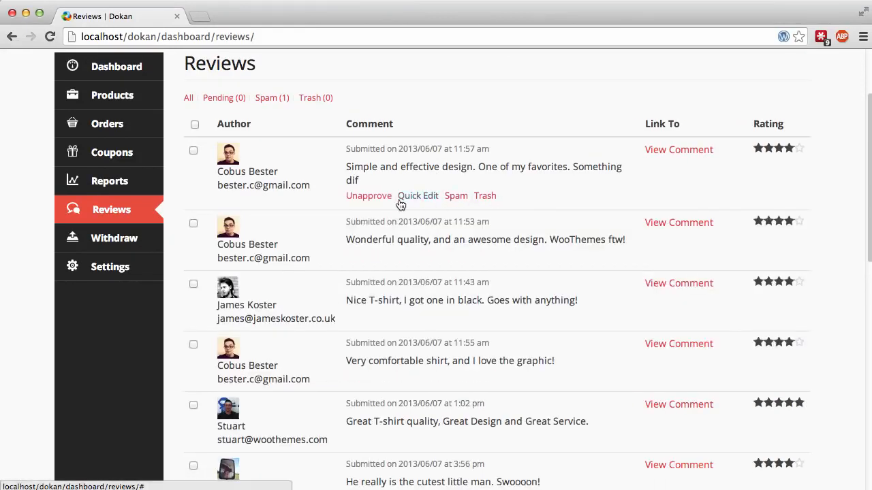
Step: Submit a withdrawal request for $40 with Bank Transfer as the payment method
{"action": "left_click", "coordinate": [123, 238]}
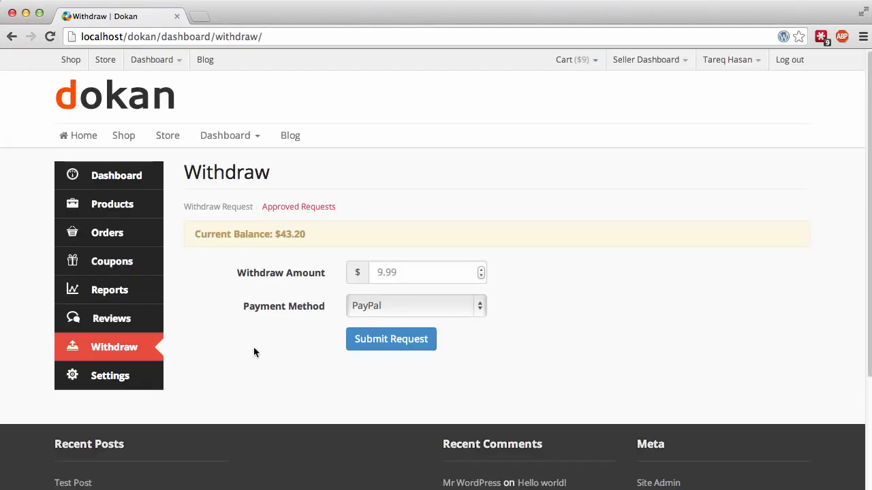
{"action": "left_click", "coordinate": [444, 273]}
{"action": "type", "text": "49"}
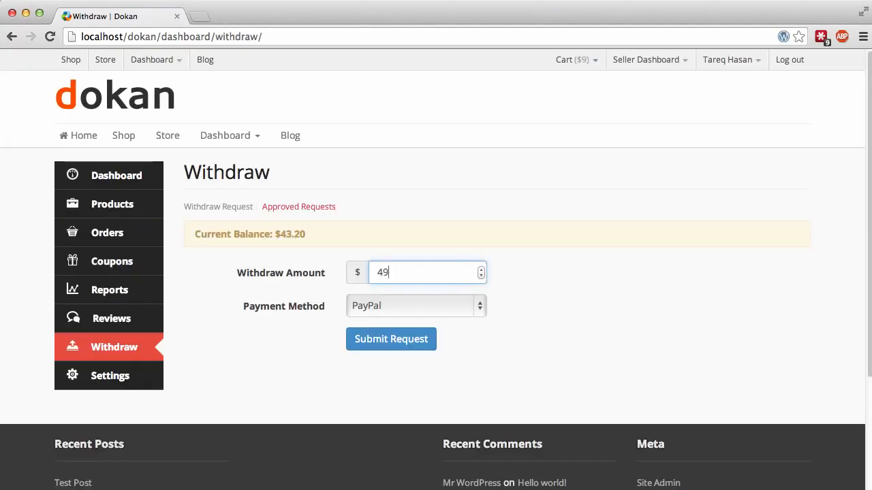
{"action": "type", "text": "0"}
{"action": "left_click", "coordinate": [417, 307]}
{"action": "left_click", "coordinate": [418, 318]}
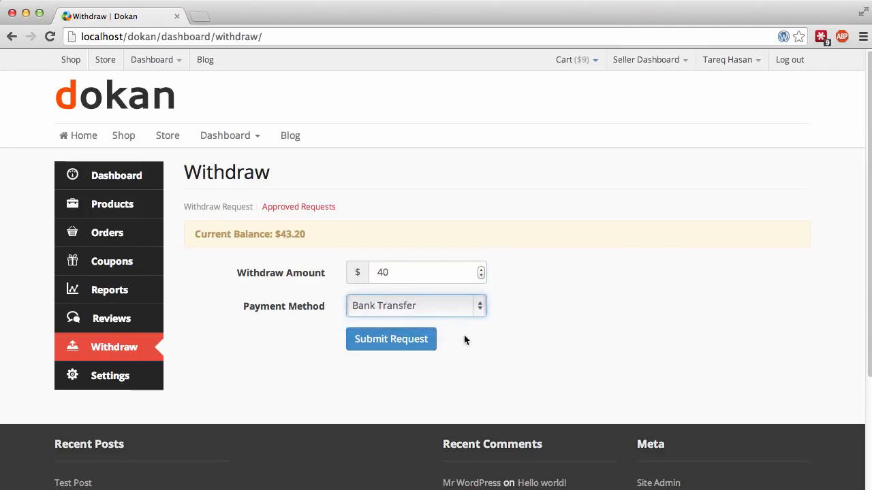
{"action": "left_click", "coordinate": [391, 344]}
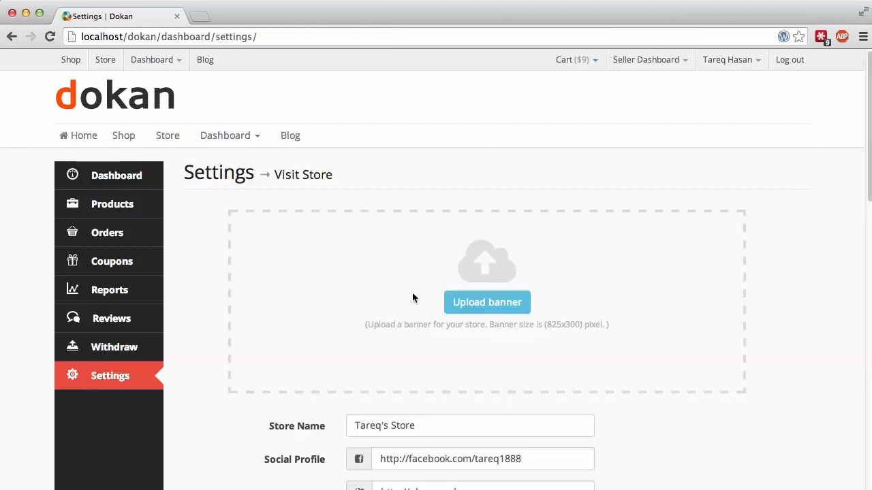
Step: Set the toy cars photo from the media library as the store banner
{"action": "scroll", "coordinate": [717, 233], "scroll_direction": "down", "scroll_amount": 1}
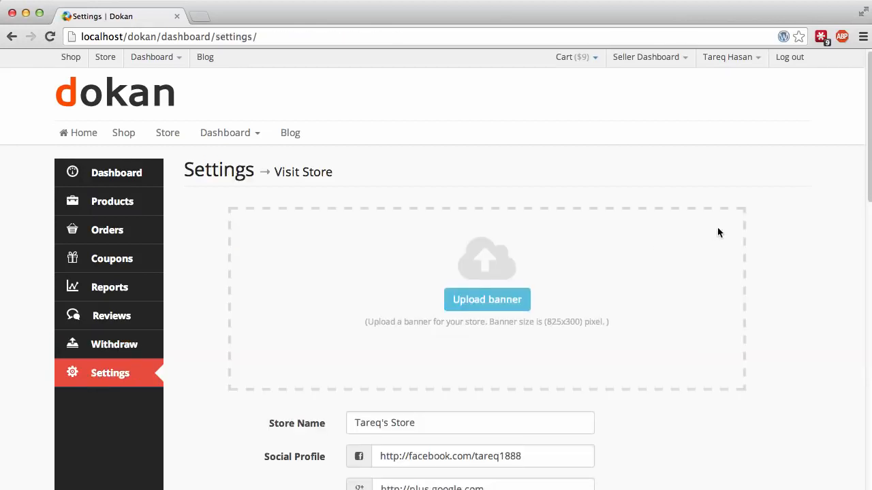
{"action": "scroll", "coordinate": [718, 233], "scroll_direction": "down", "scroll_amount": 2}
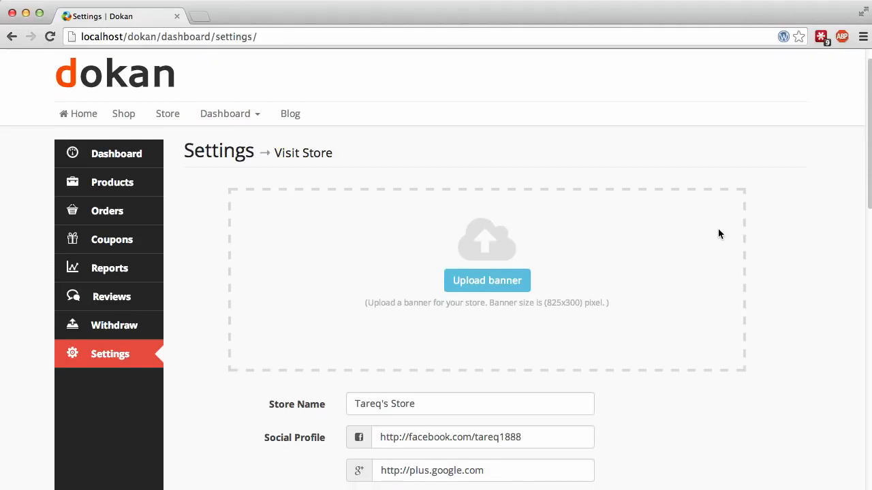
{"action": "scroll", "coordinate": [593, 245], "scroll_direction": "down", "scroll_amount": 1}
{"action": "left_click", "coordinate": [477, 272]}
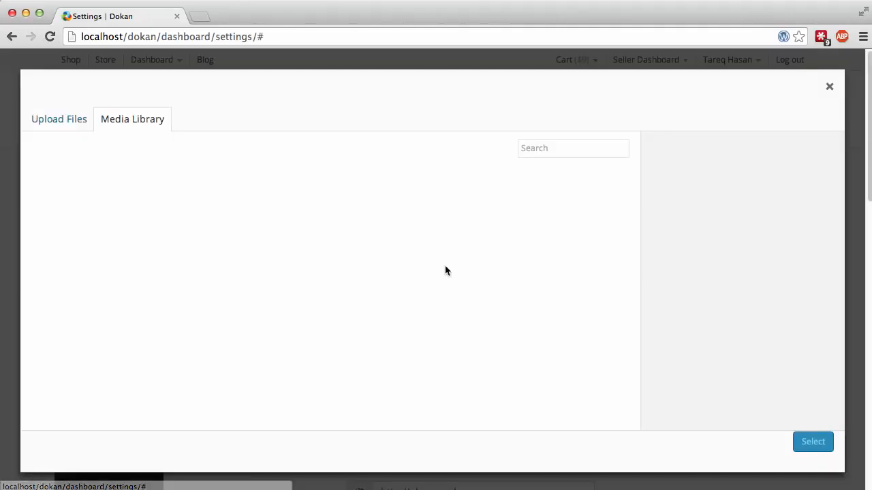
{"action": "left_click", "coordinate": [183, 202]}
{"action": "left_click", "coordinate": [813, 442]}
Step: Look through the store name, social profile and payment method fields in the store settings
{"action": "scroll", "coordinate": [459, 189], "scroll_direction": "down", "scroll_amount": 4}
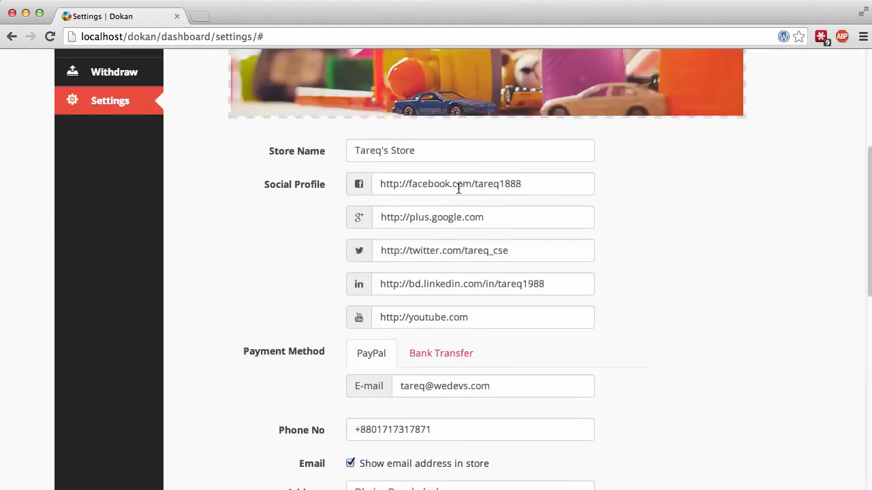
{"action": "left_click", "coordinate": [470, 148]}
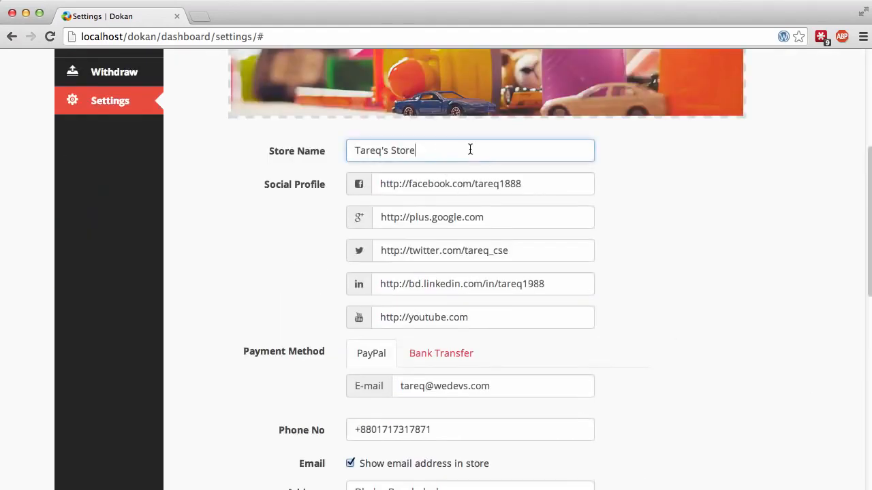
{"action": "left_click", "coordinate": [520, 188]}
{"action": "left_click", "coordinate": [513, 220]}
{"action": "left_click", "coordinate": [506, 257]}
{"action": "left_click", "coordinate": [595, 304]}
{"action": "scroll", "coordinate": [594, 305], "scroll_direction": "down", "scroll_amount": 1}
{"action": "scroll", "coordinate": [579, 303], "scroll_direction": "down", "scroll_amount": 3}
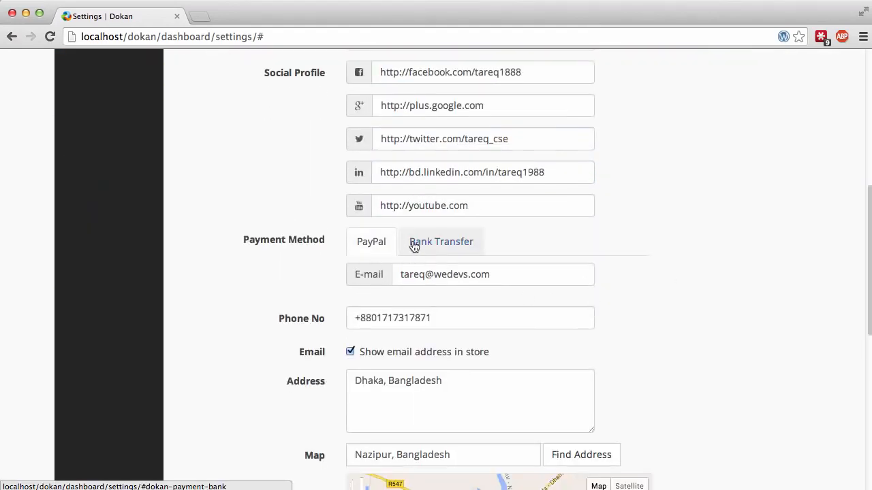
Step: Check the store's phone number, address and map location, and save the store settings
{"action": "scroll", "coordinate": [615, 267], "scroll_direction": "down", "scroll_amount": 3}
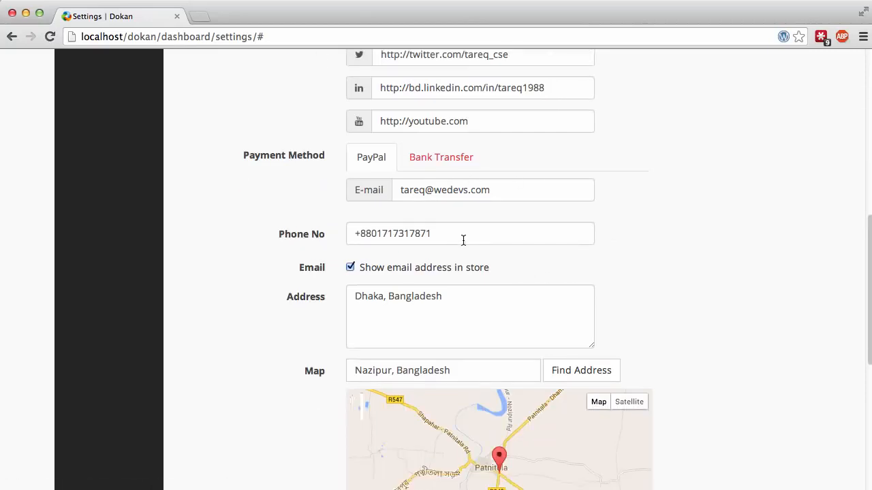
{"action": "left_click", "coordinate": [462, 238]}
{"action": "scroll", "coordinate": [771, 267], "scroll_direction": "down", "scroll_amount": 5}
{"action": "scroll", "coordinate": [418, 283], "scroll_direction": "up", "scroll_amount": 2}
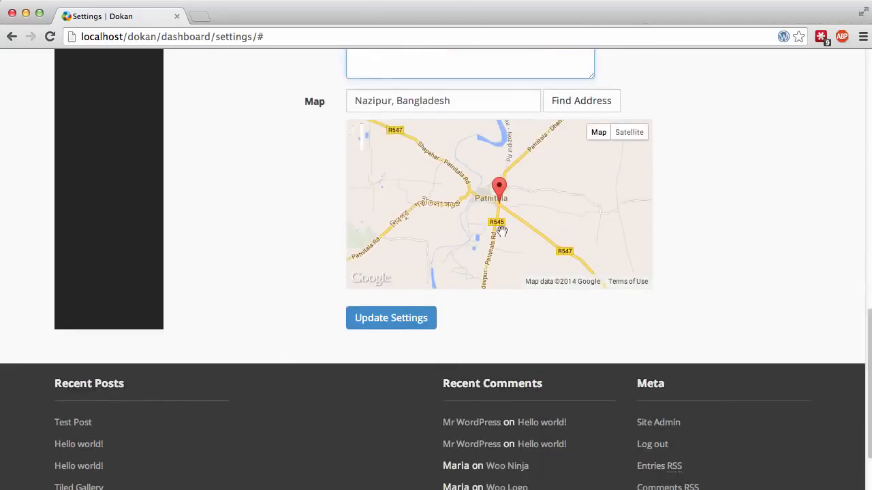
{"action": "left_click", "coordinate": [411, 319]}
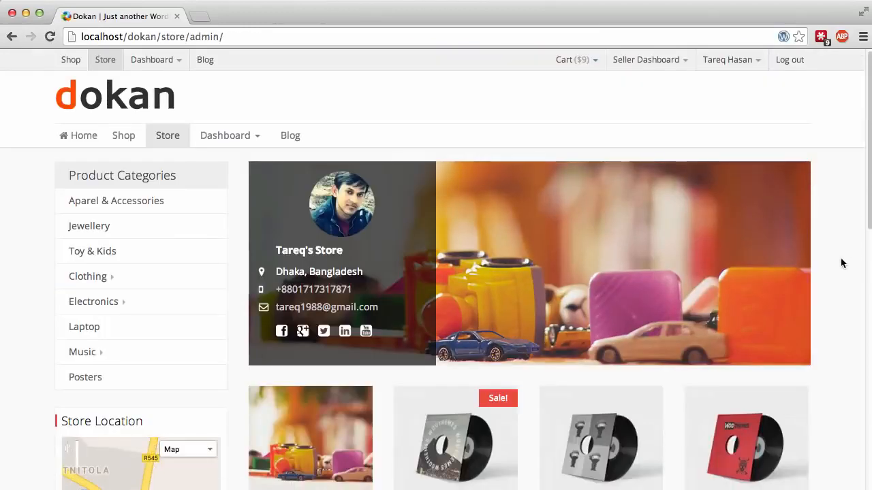
Step: Examine the public store page's seller banner, product listing, location map and the name, e-mail and message fields for contacting the seller
{"action": "scroll", "coordinate": [842, 262], "scroll_direction": "down", "scroll_amount": 3}
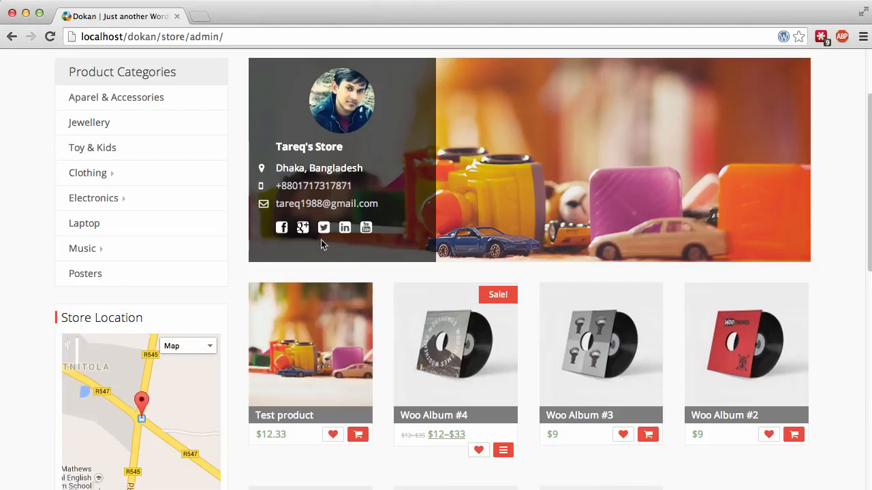
{"action": "scroll", "coordinate": [436, 354], "scroll_direction": "down", "scroll_amount": 4}
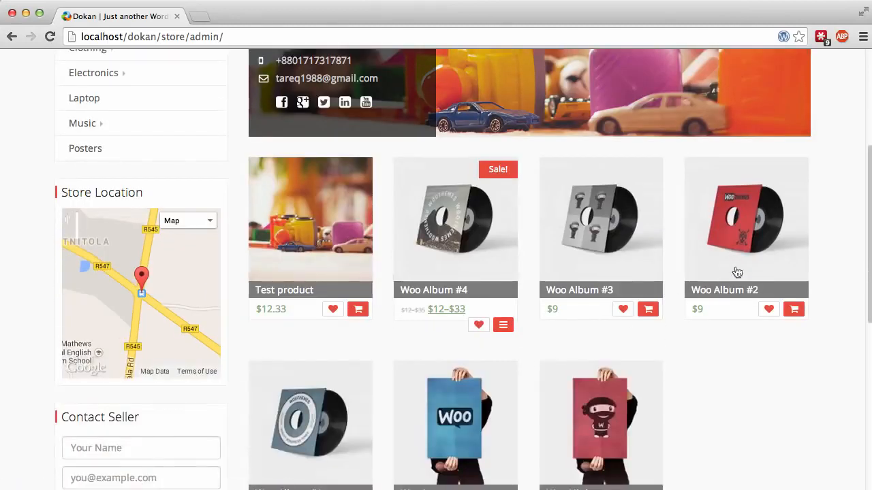
{"action": "scroll", "coordinate": [737, 272], "scroll_direction": "up", "scroll_amount": 5}
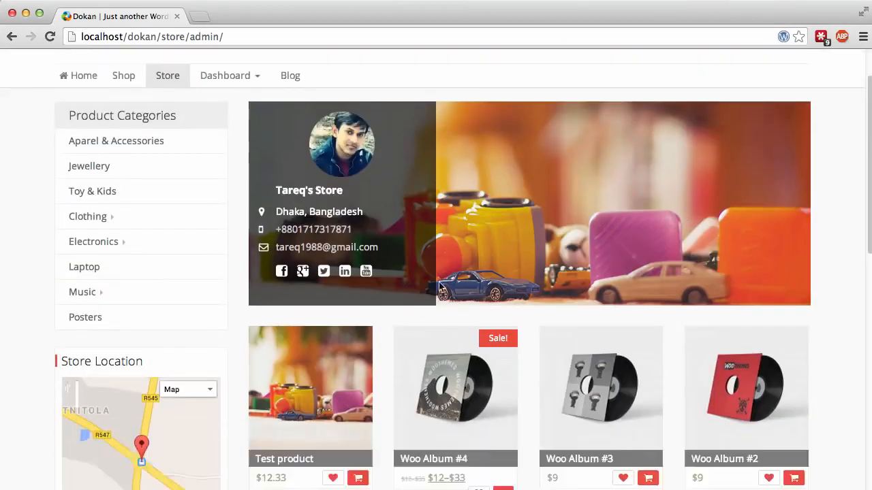
{"action": "scroll", "coordinate": [491, 340], "scroll_direction": "down", "scroll_amount": 10}
{"action": "left_click", "coordinate": [159, 293]}
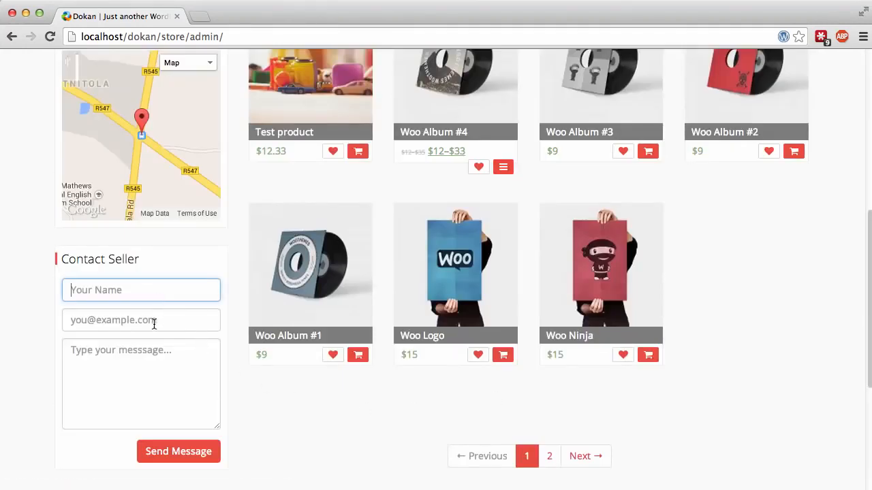
{"action": "left_click", "coordinate": [154, 325]}
{"action": "left_click", "coordinate": [164, 379]}
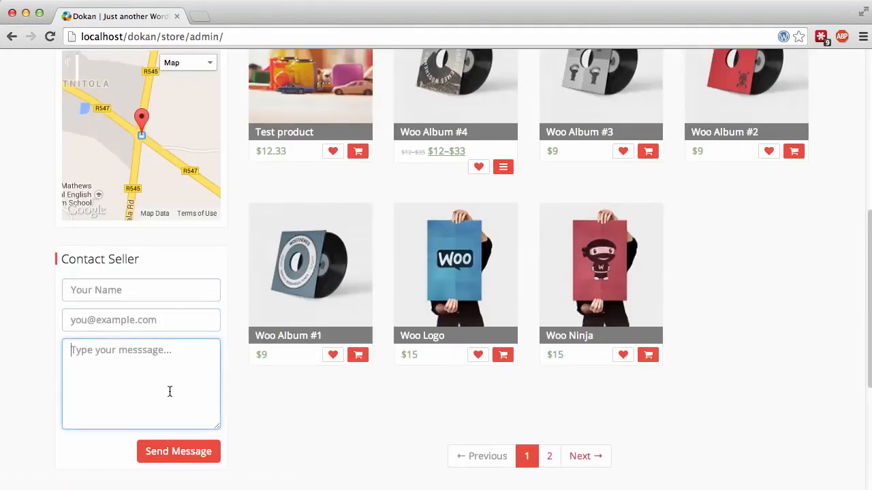